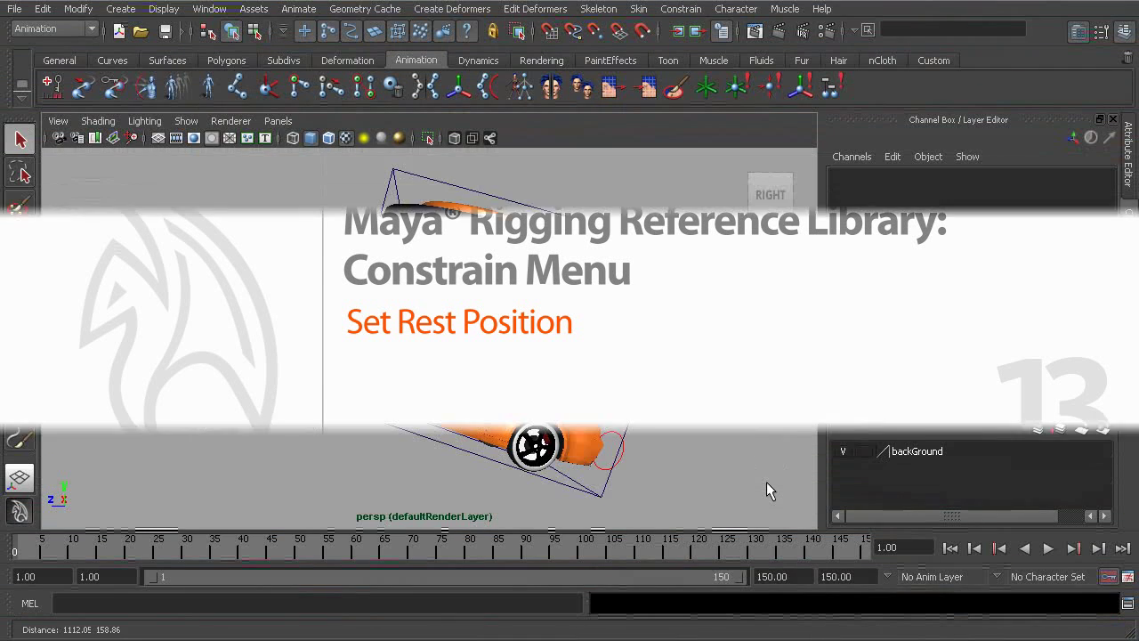
# Step: Scrub the animation from the start to frame 45 to review the motion of the car and magnet
pyautogui.keyDown('alt'); pyautogui.moveTo(472, 266); pyautogui.dragTo(477, 332, button='right'); pyautogui.keyUp('alt')
pyautogui.moveTo(103, 543); pyautogui.dragTo(125, 546)
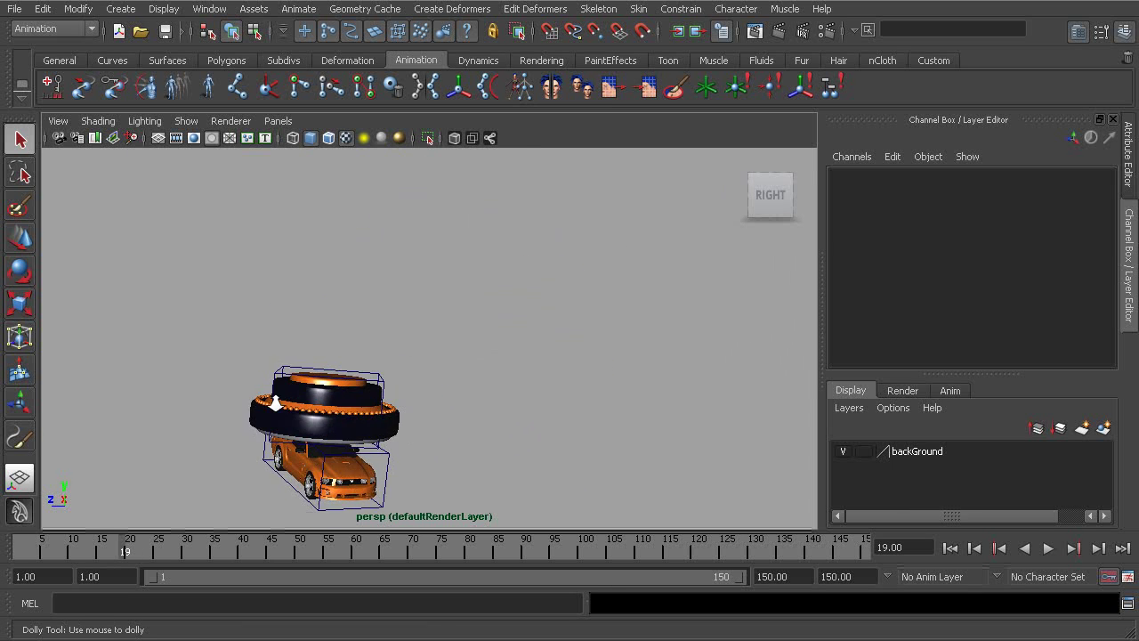
pyautogui.keyDown('alt'); pyautogui.moveTo(356, 356); pyautogui.dragTo(109, 526, button='right'); pyautogui.keyUp('alt')
pyautogui.moveTo(125, 546)
pyautogui.mouseDown()
pyautogui.moveTo(409, 577)
pyautogui.moveTo(519, 574)
pyautogui.moveTo(283, 540)
pyautogui.mouseUp()
pyautogui.keyDown('alt'); pyautogui.moveTo(414, 343); pyautogui.dragTo(414, 334, button='middle'); pyautogui.keyUp('alt')
pyautogui.keyDown('alt'); pyautogui.moveTo(414, 335); pyautogui.dragTo(554, 314, button='right'); pyautogui.keyUp('alt')
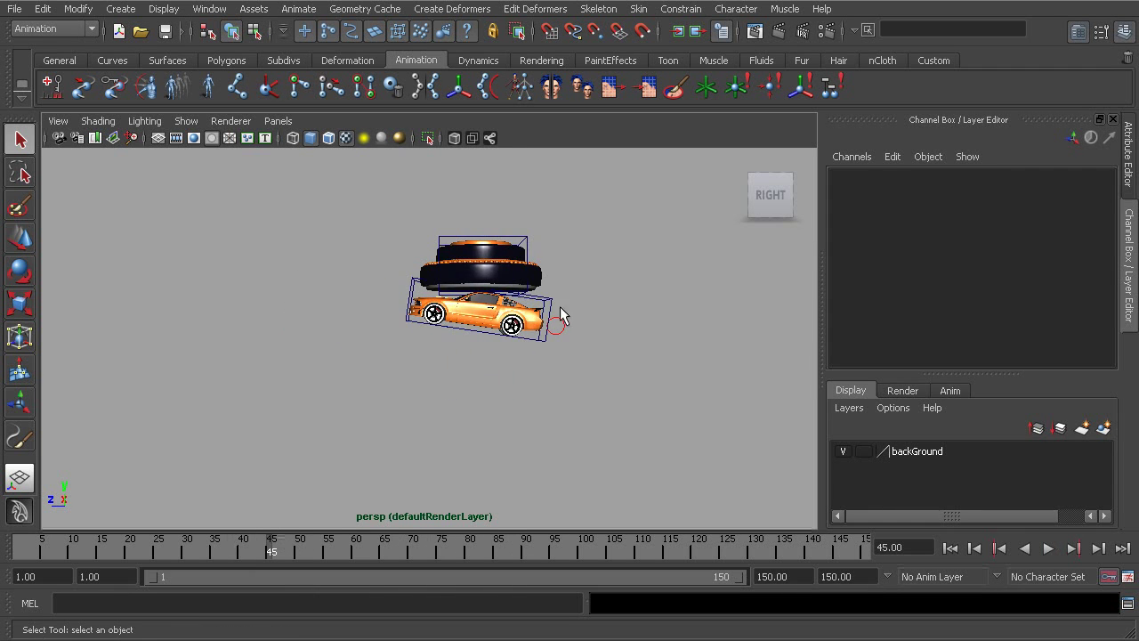
# Step: Select the circular offset control behind the car and scrub the animation to frame 60 to check its keyed rotation
pyautogui.click(546, 305)
pyautogui.keyDown('alt'); pyautogui.moveTo(547, 304); pyautogui.dragTo(534, 310, button='middle'); pyautogui.keyUp('alt')
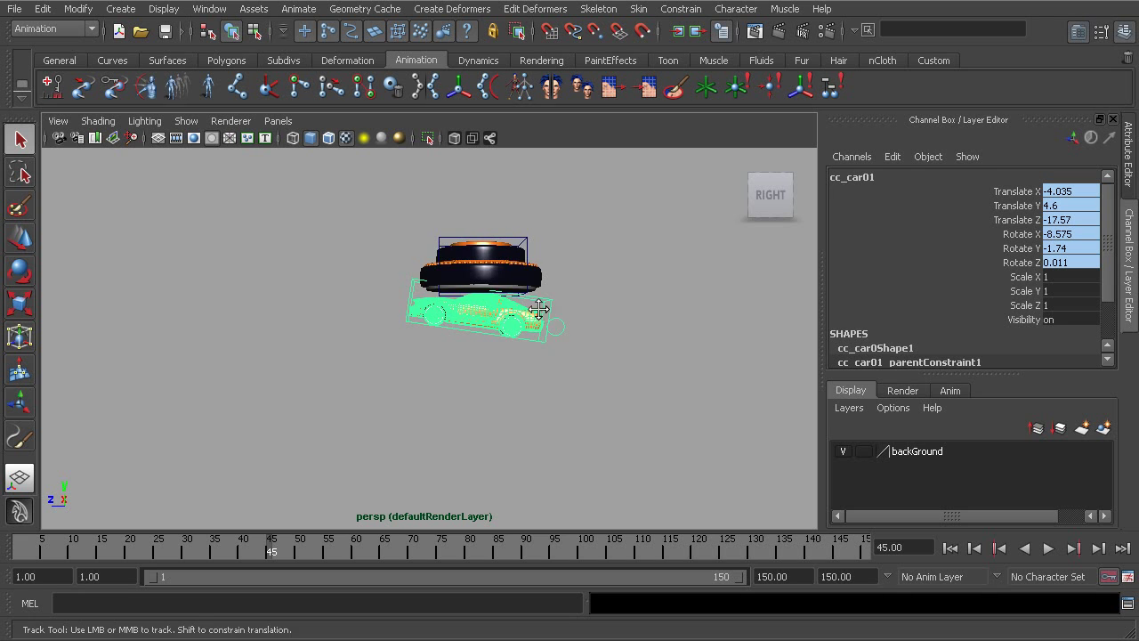
pyautogui.scroll(3, 475, 350)
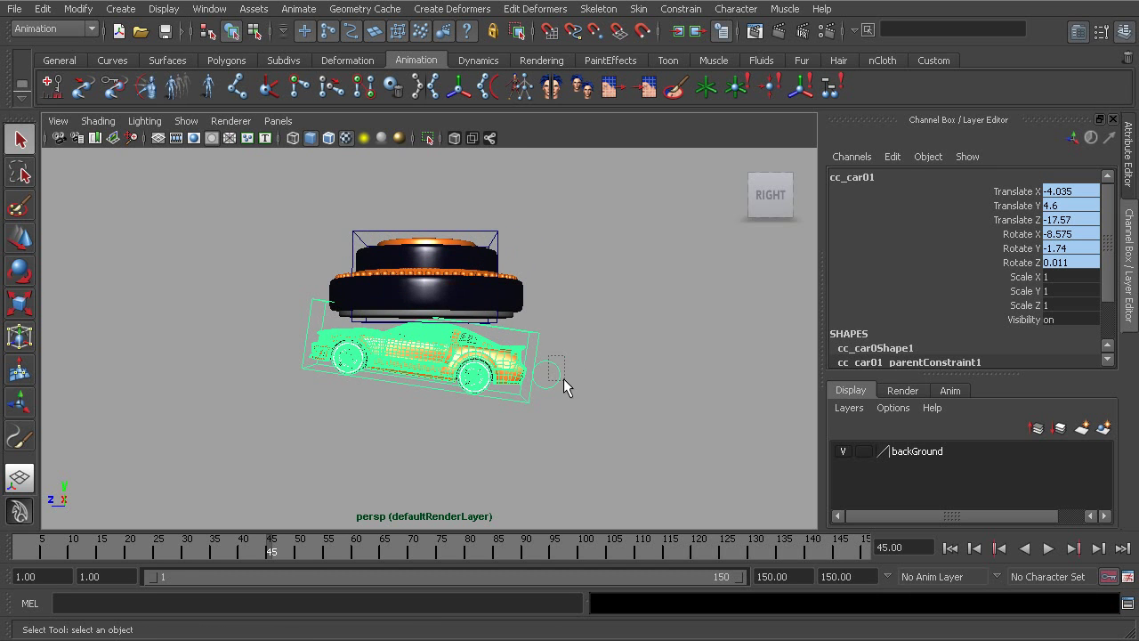
pyautogui.click(562, 377)
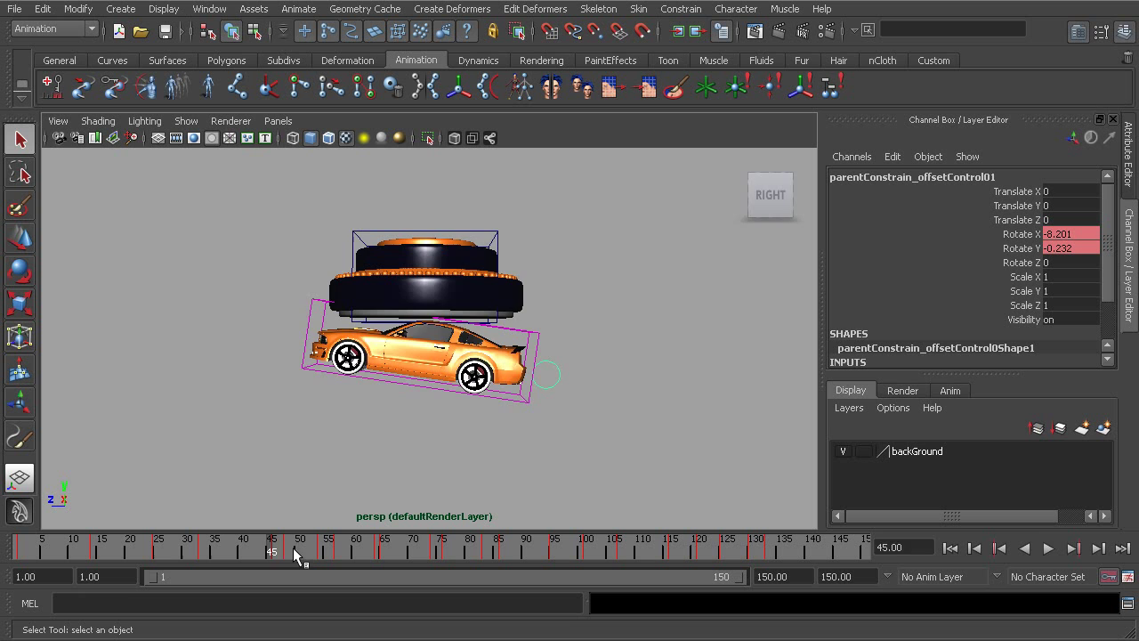
pyautogui.moveTo(293, 547); pyautogui.dragTo(356, 553)
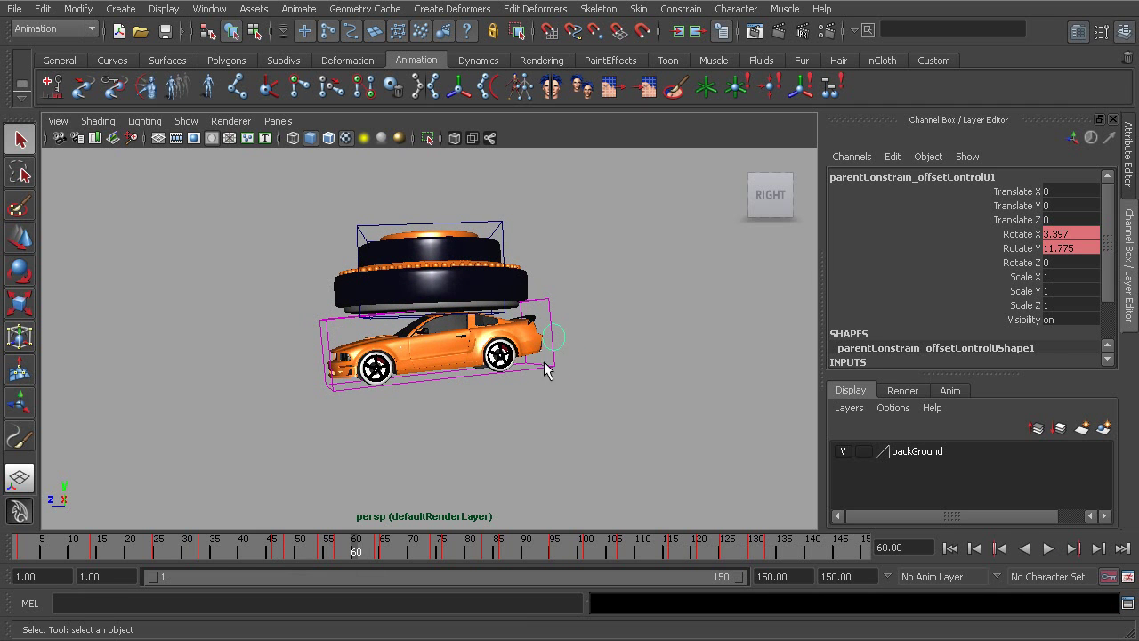
# Step: Examine the magnet01 target offsets of cc_car01's parent constraint in the Attribute Editor
pyautogui.click(548, 313)
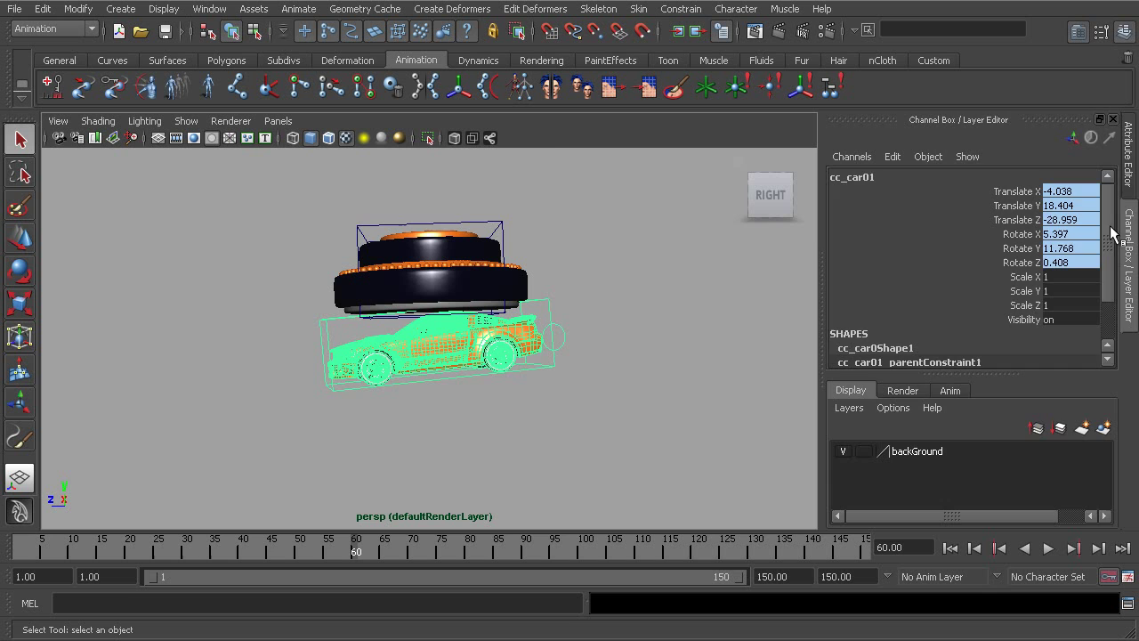
pyautogui.click(1127, 160)
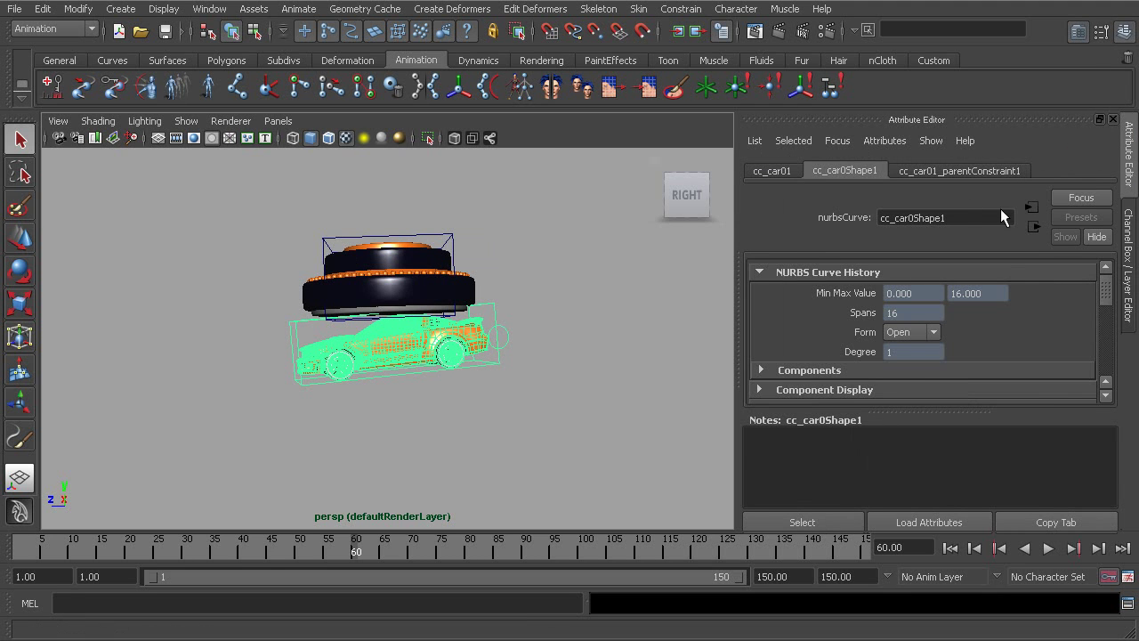
pyautogui.click(963, 171)
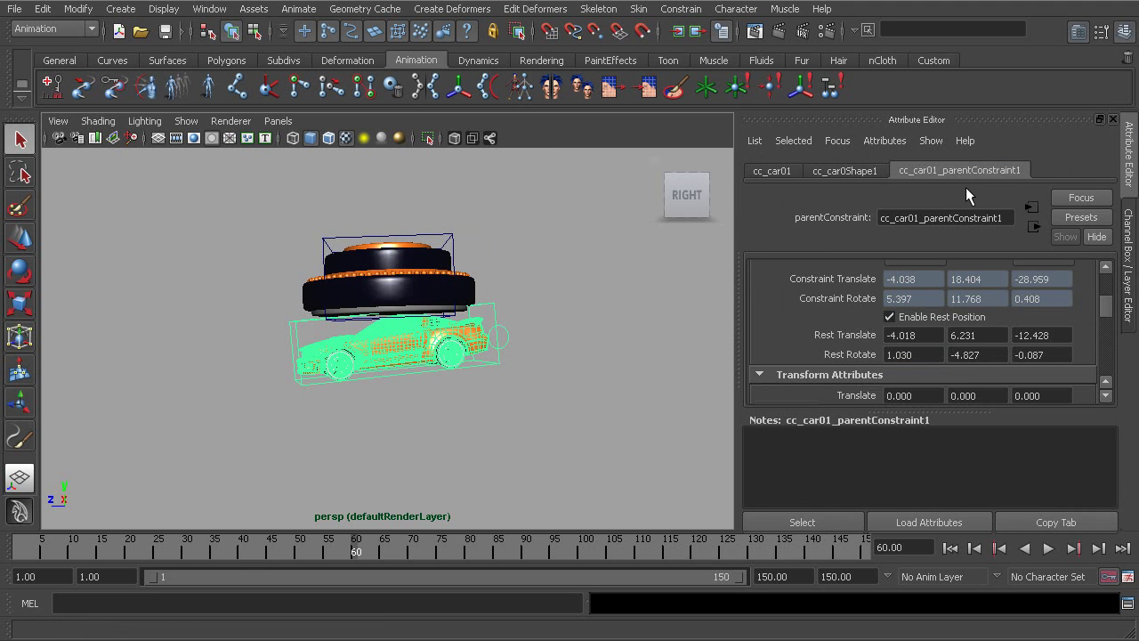
pyautogui.moveTo(1108, 313); pyautogui.dragTo(1108, 287)
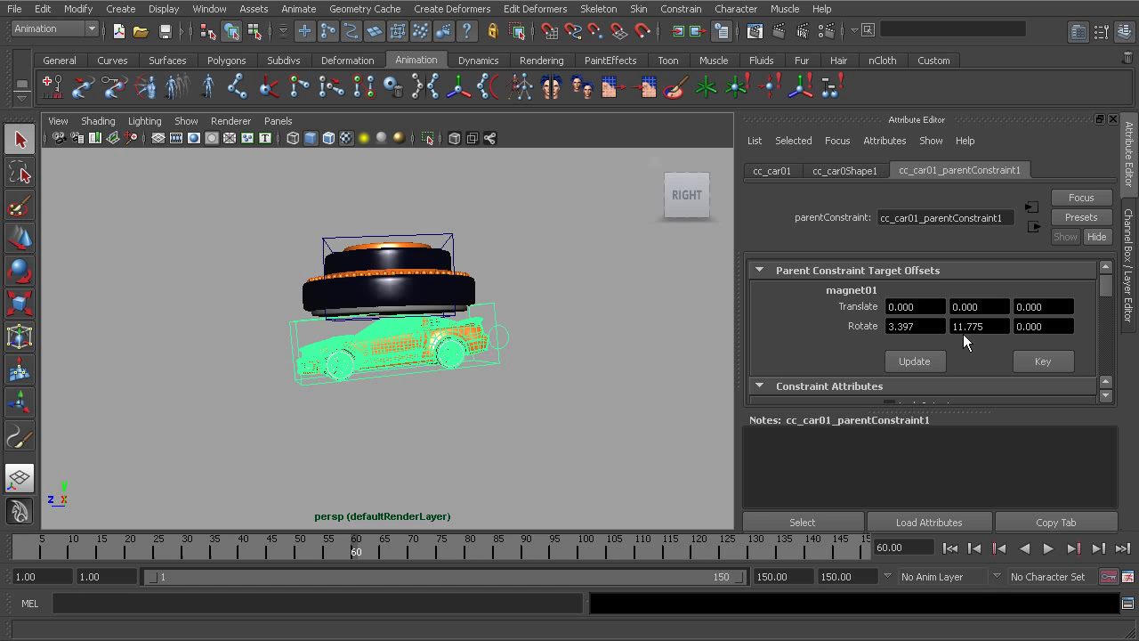
pyautogui.keyDown('alt'); pyautogui.moveTo(575, 318); pyautogui.dragTo(547, 311, button='right'); pyautogui.keyUp('alt')
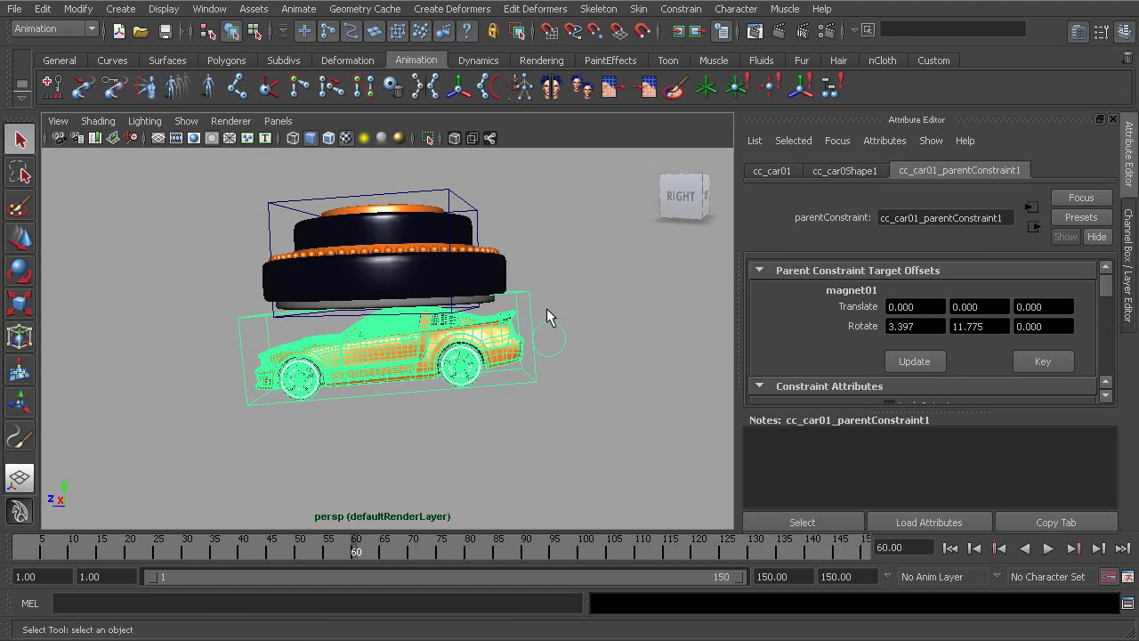
# Step: Load the circular offset control as the output node in the Connection Editor
pyautogui.click(564, 349)
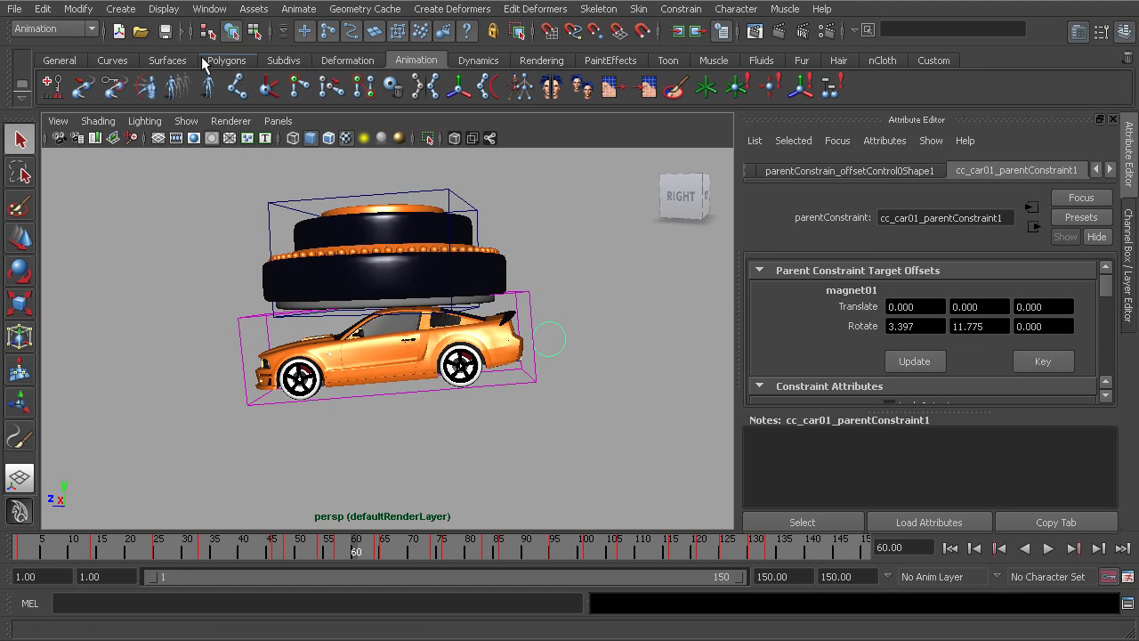
pyautogui.click(209, 10)
pyautogui.moveTo(233, 34)
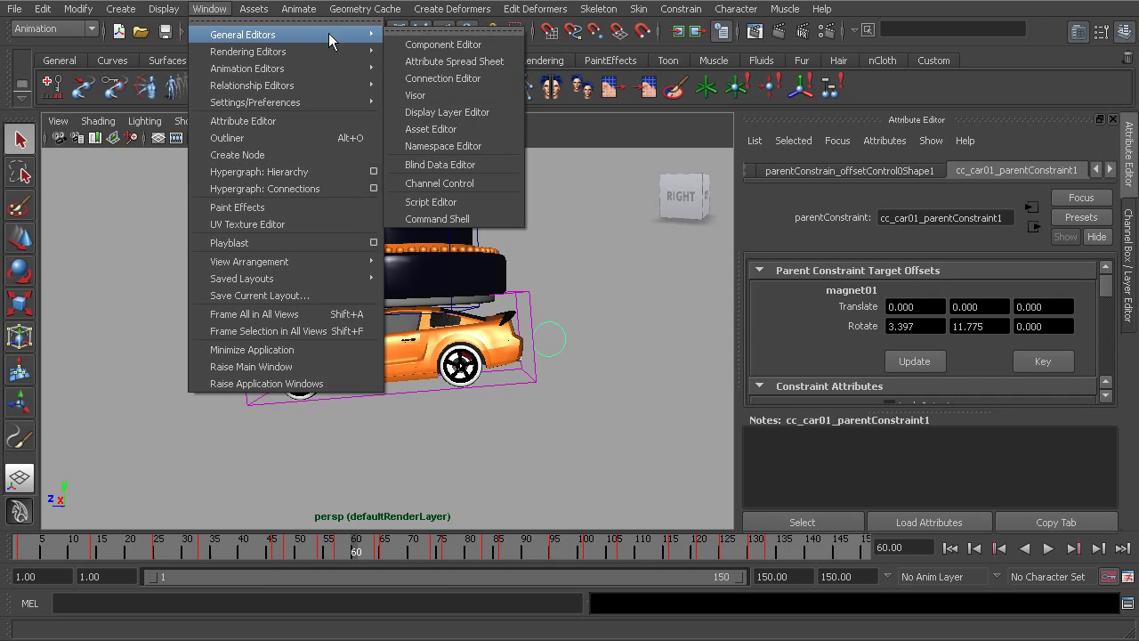
pyautogui.click(424, 81)
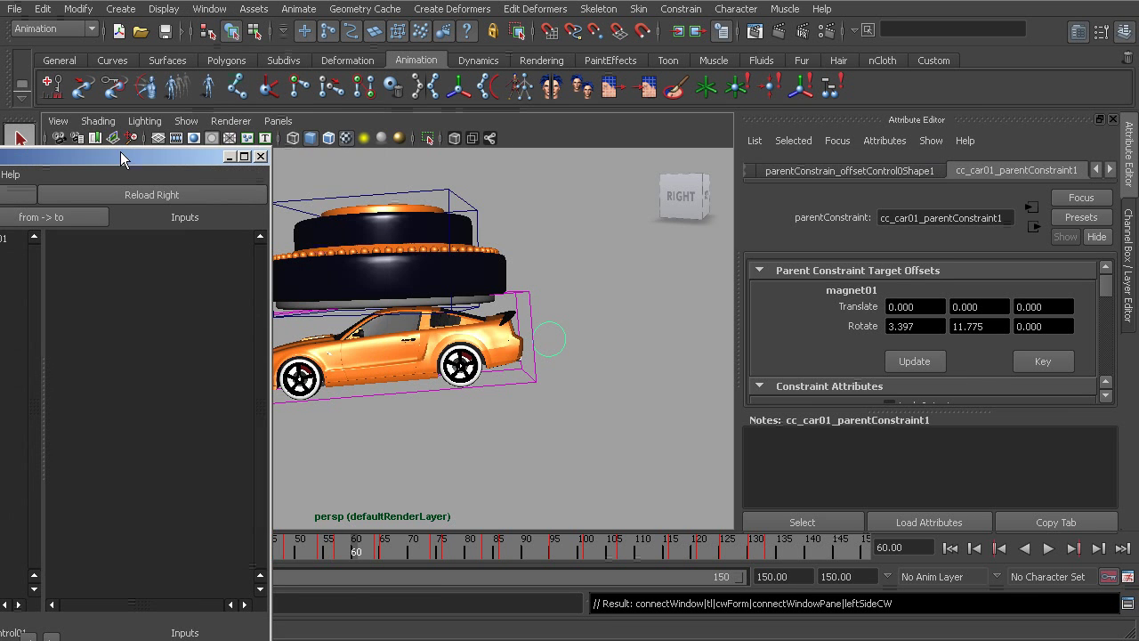
pyautogui.moveTo(120, 153); pyautogui.dragTo(425, 95)
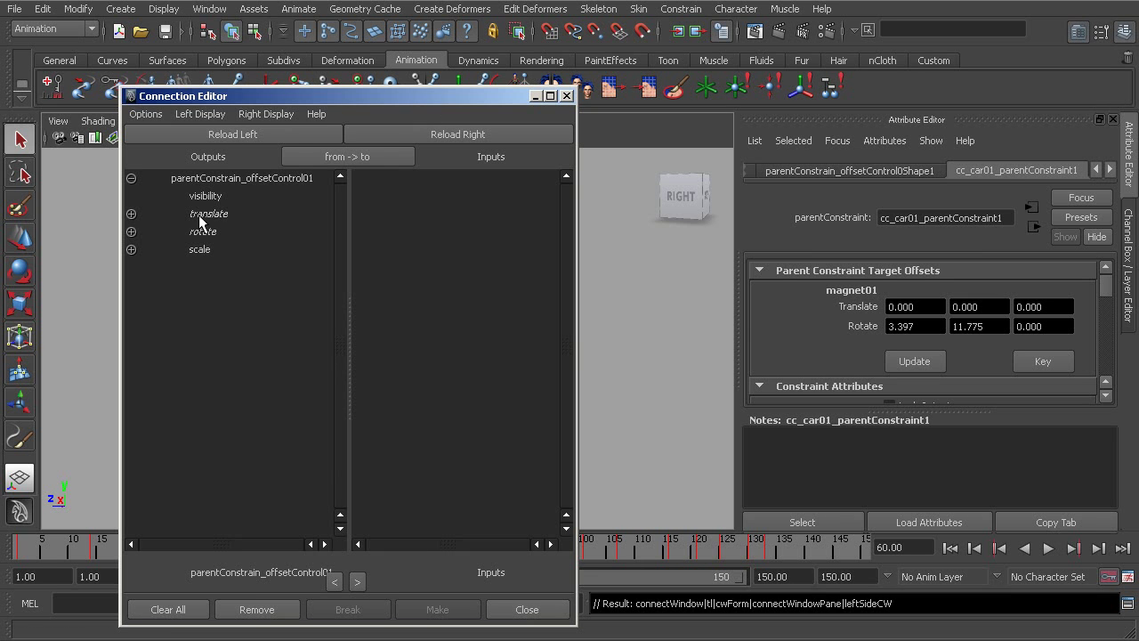
pyautogui.moveTo(414, 96); pyautogui.dragTo(376, 310)
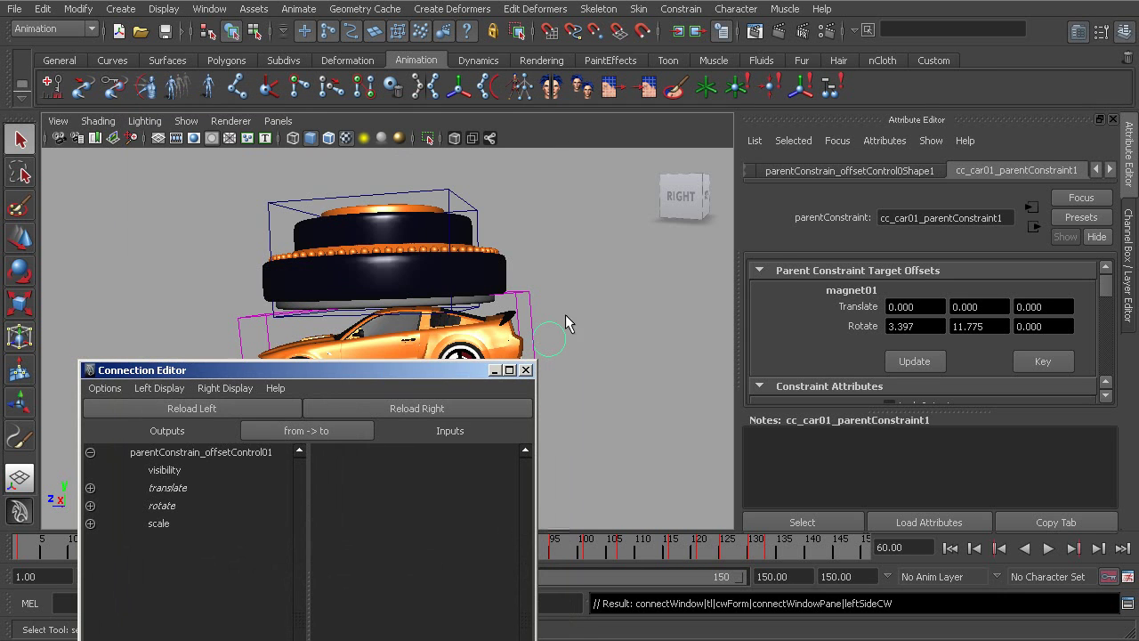
# Step: Select cc_car01_parentConstraint1 under cc_car01 in the Outliner and load it as the Connection Editor's input node
pyautogui.click(533, 290)
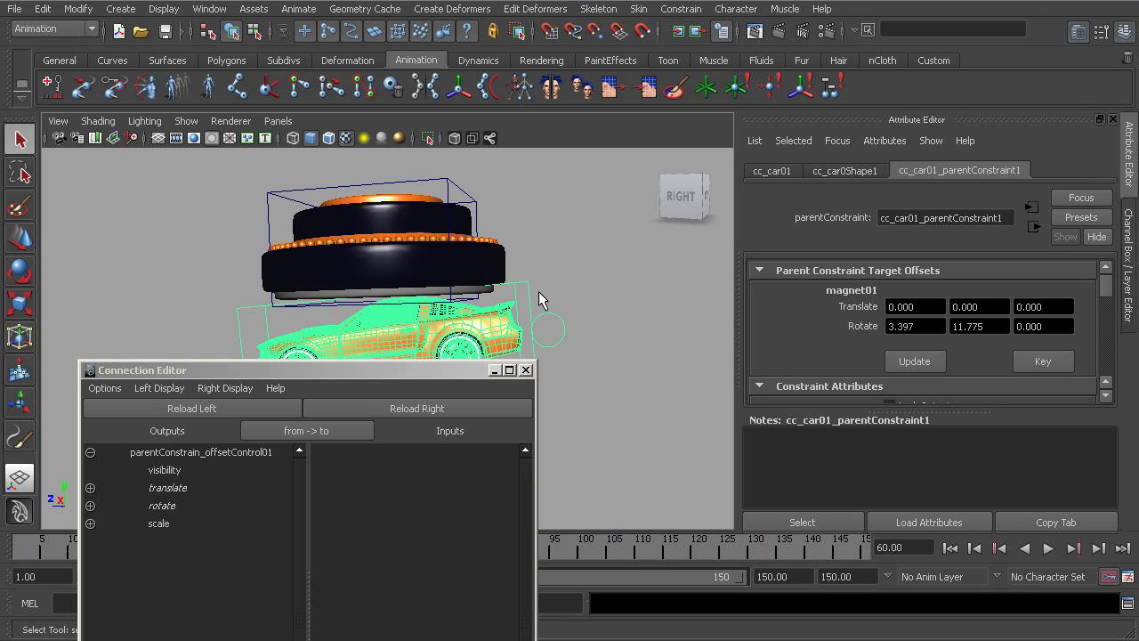
pyautogui.moveTo(1107, 292); pyautogui.dragTo(1107, 349)
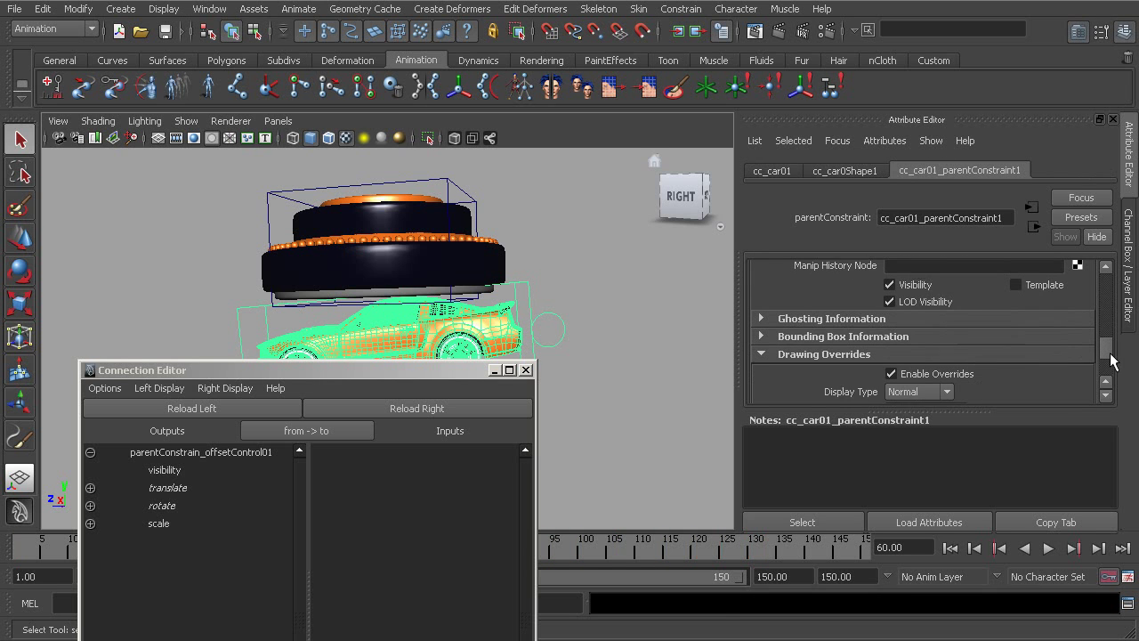
pyautogui.moveTo(443, 367)
pyautogui.mouseDown()
pyautogui.moveTo(624, 263)
pyautogui.moveTo(634, 239)
pyautogui.mouseUp()
pyautogui.click(209, 9)
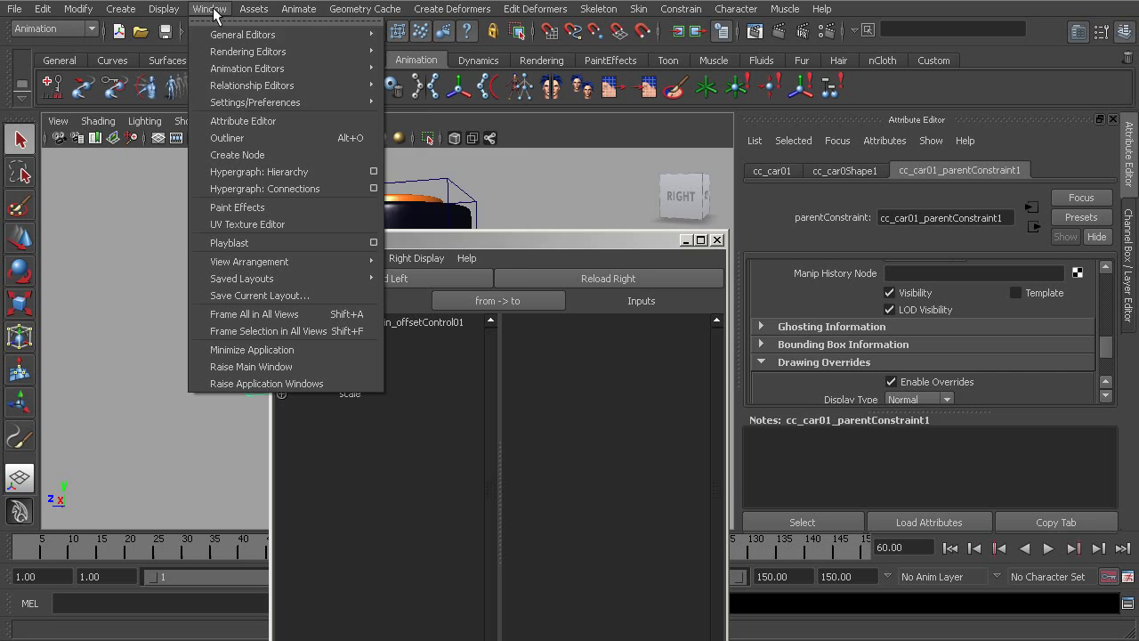
pyautogui.click(251, 140)
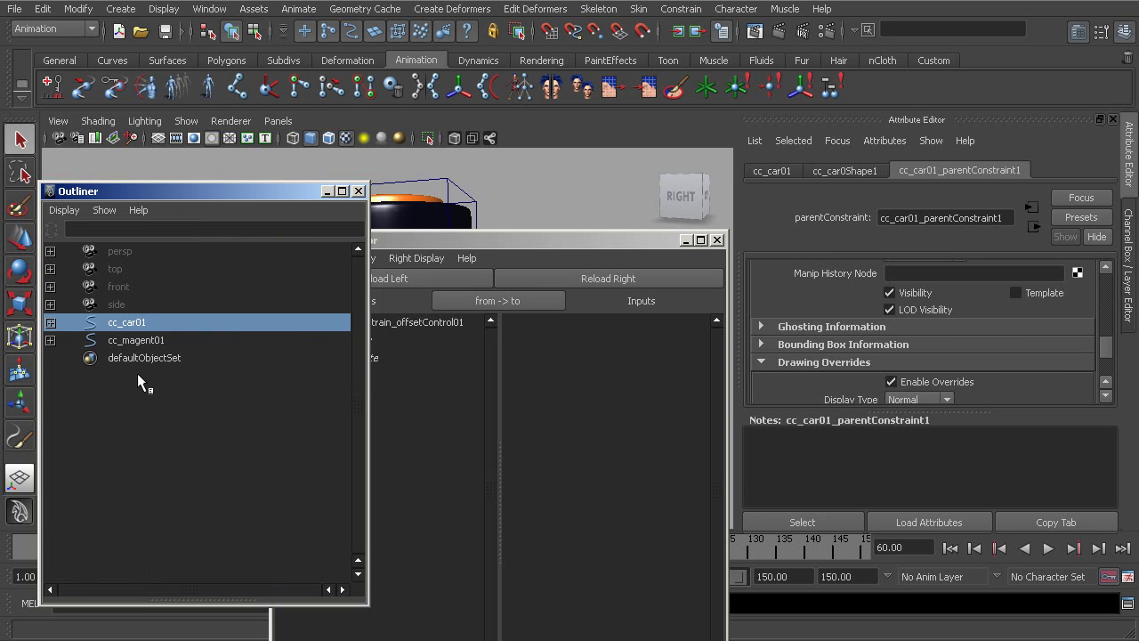
pyautogui.click(51, 322)
pyautogui.click(162, 375)
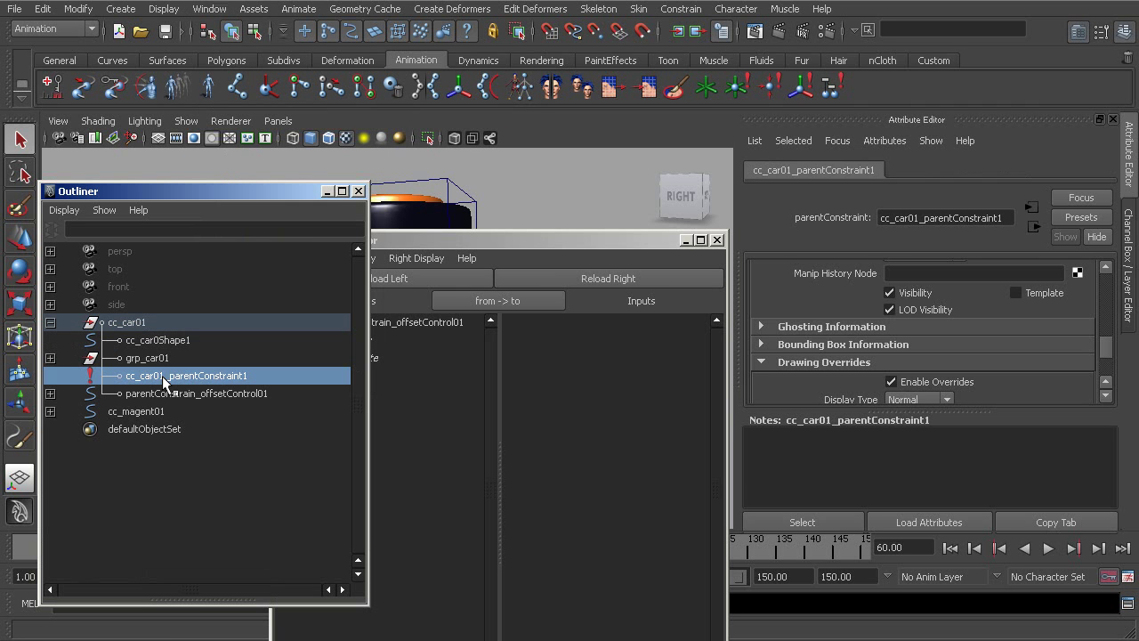
pyautogui.click(589, 242)
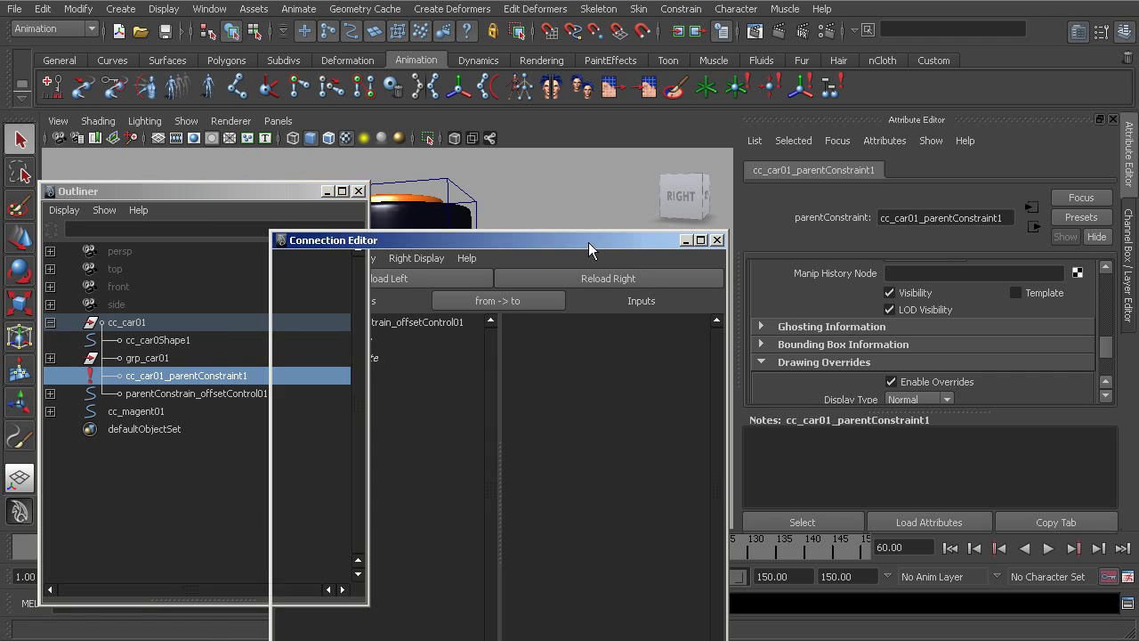
pyautogui.click(604, 283)
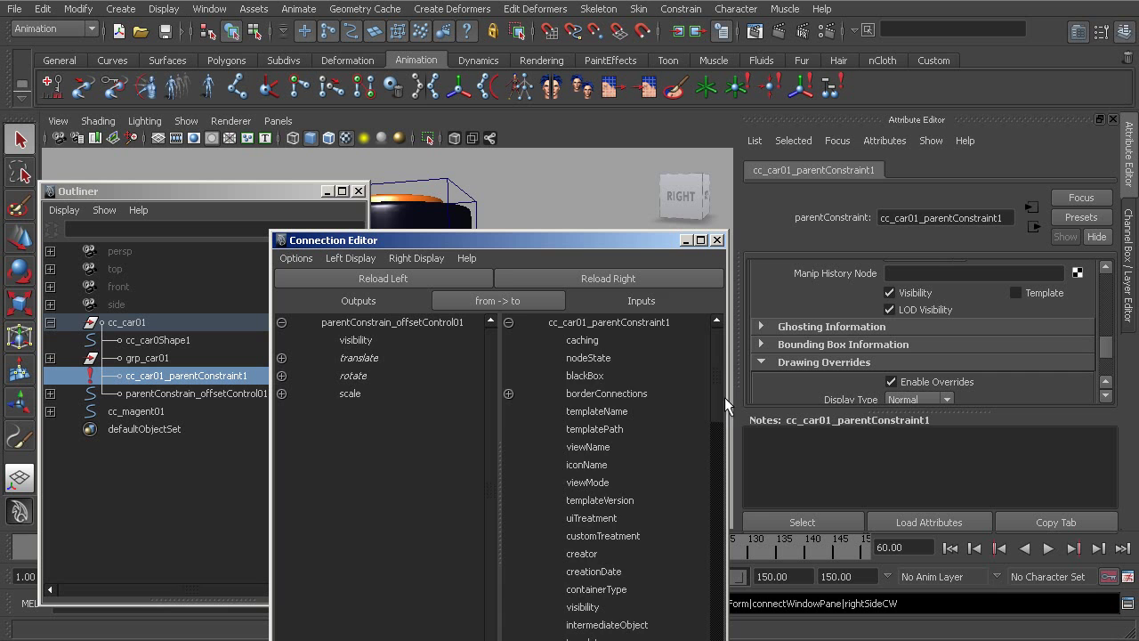
# Step: Expand the constraint's target[0] inputs and examine the target offset translate and rotate connections
pyautogui.moveTo(724, 397); pyautogui.dragTo(702, 551)
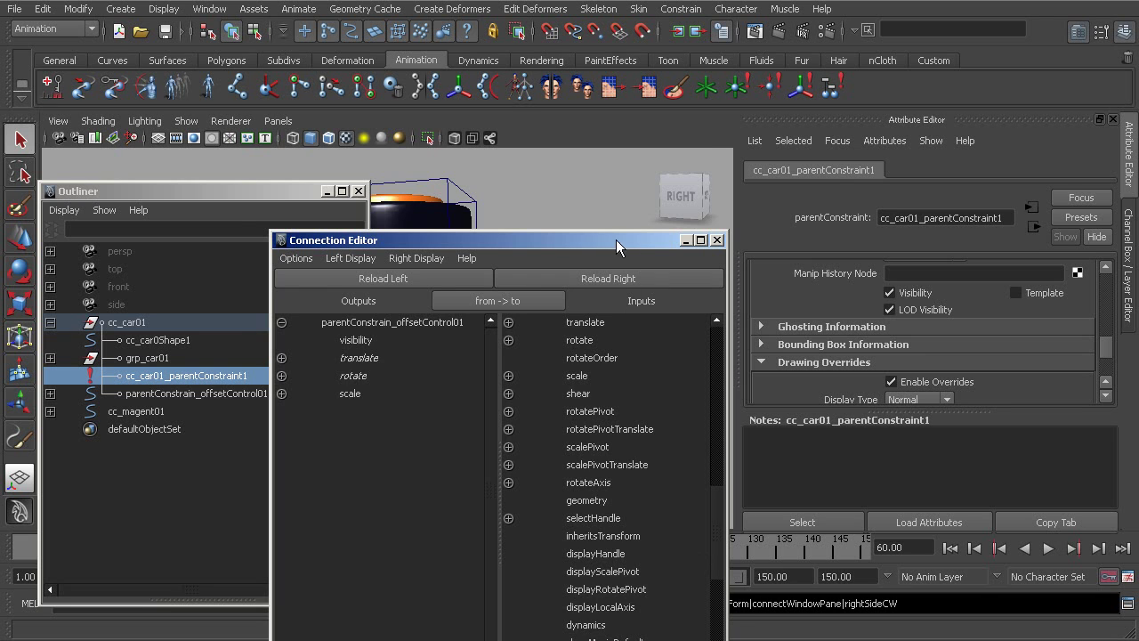
pyautogui.moveTo(616, 240); pyautogui.dragTo(603, 149)
pyautogui.scroll(-1, 700, 459)
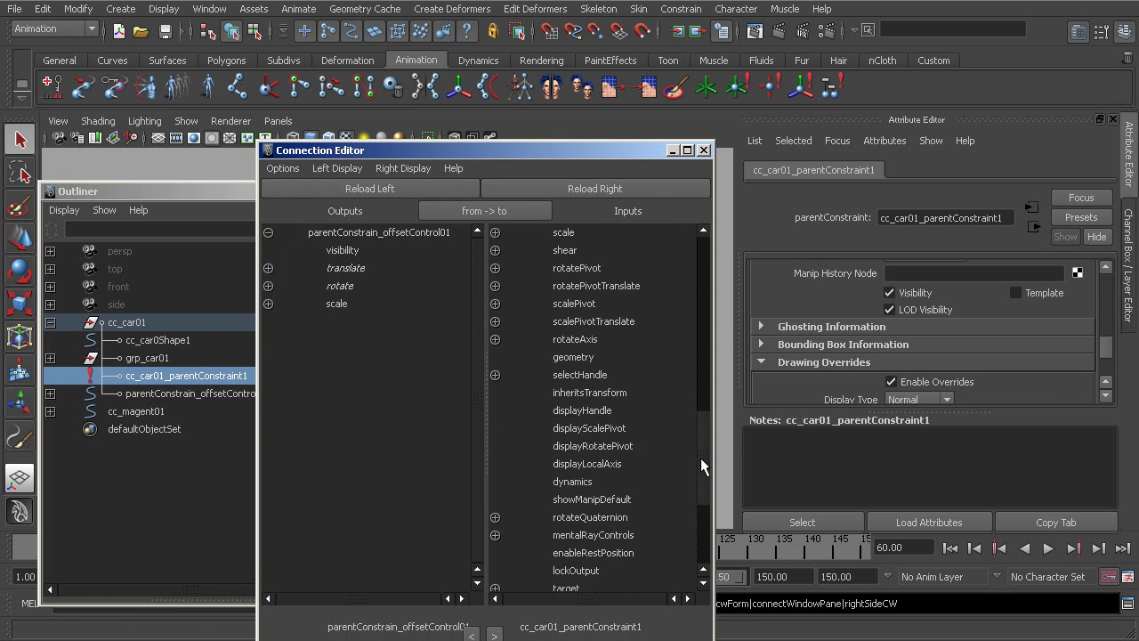
pyautogui.moveTo(701, 457); pyautogui.dragTo(697, 512)
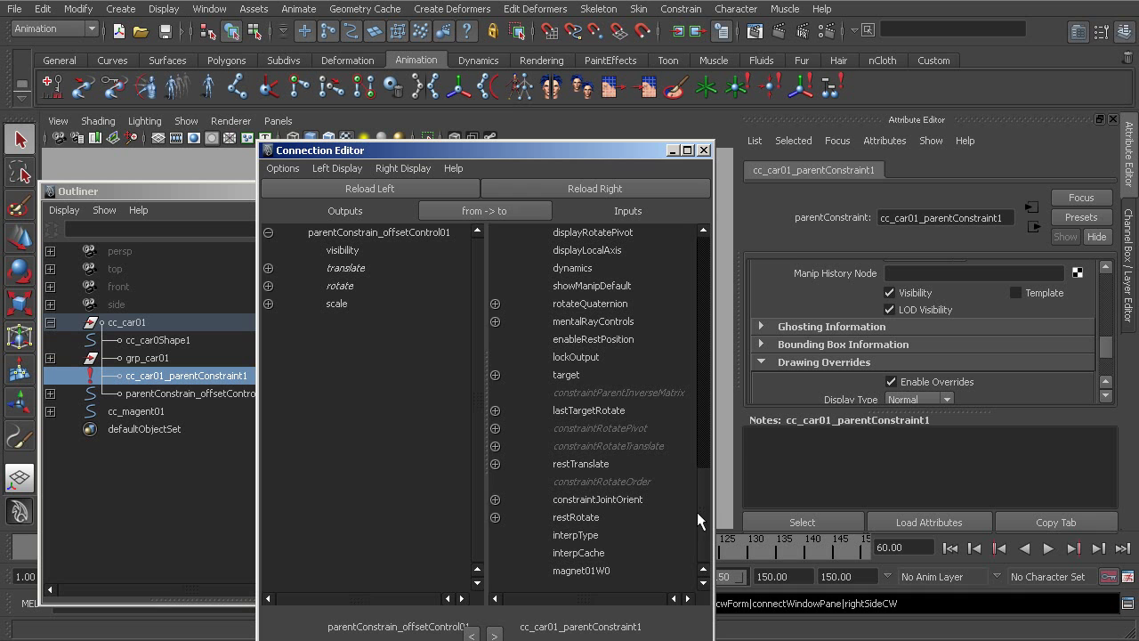
pyautogui.click(496, 375)
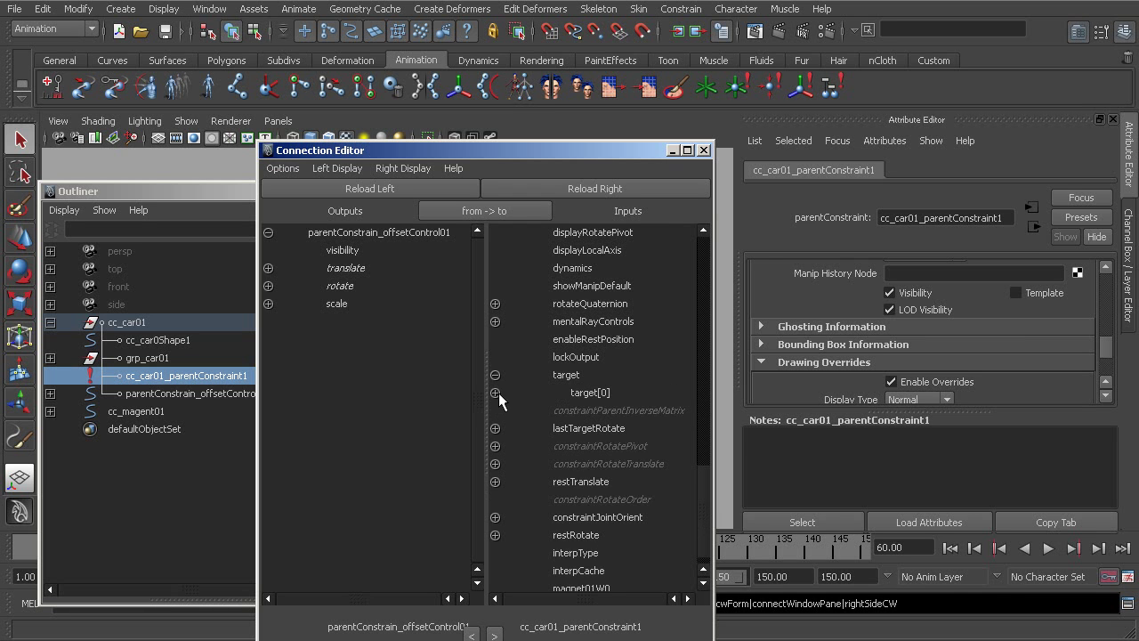
pyautogui.click(495, 393)
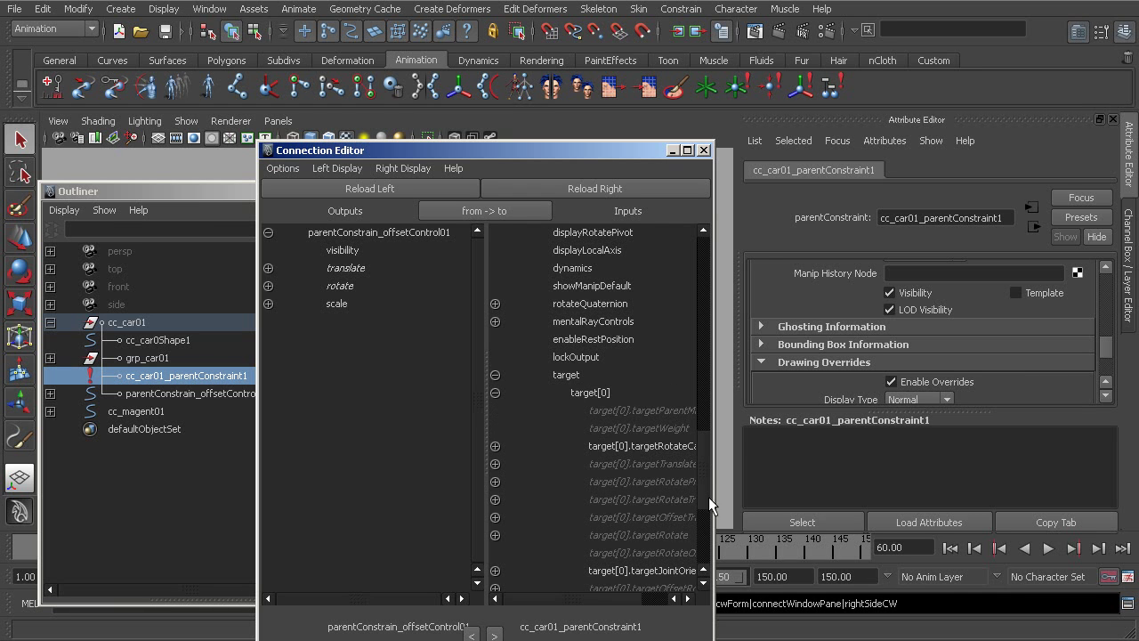
pyautogui.moveTo(700, 468); pyautogui.dragTo(703, 500)
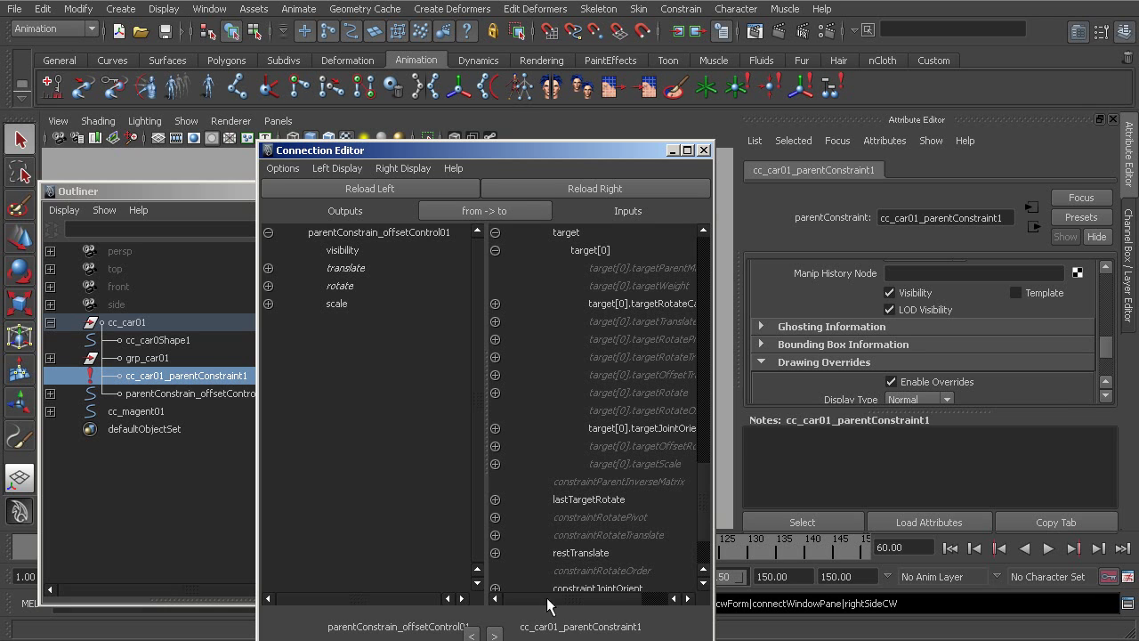
pyautogui.moveTo(546, 598); pyautogui.dragTo(574, 595)
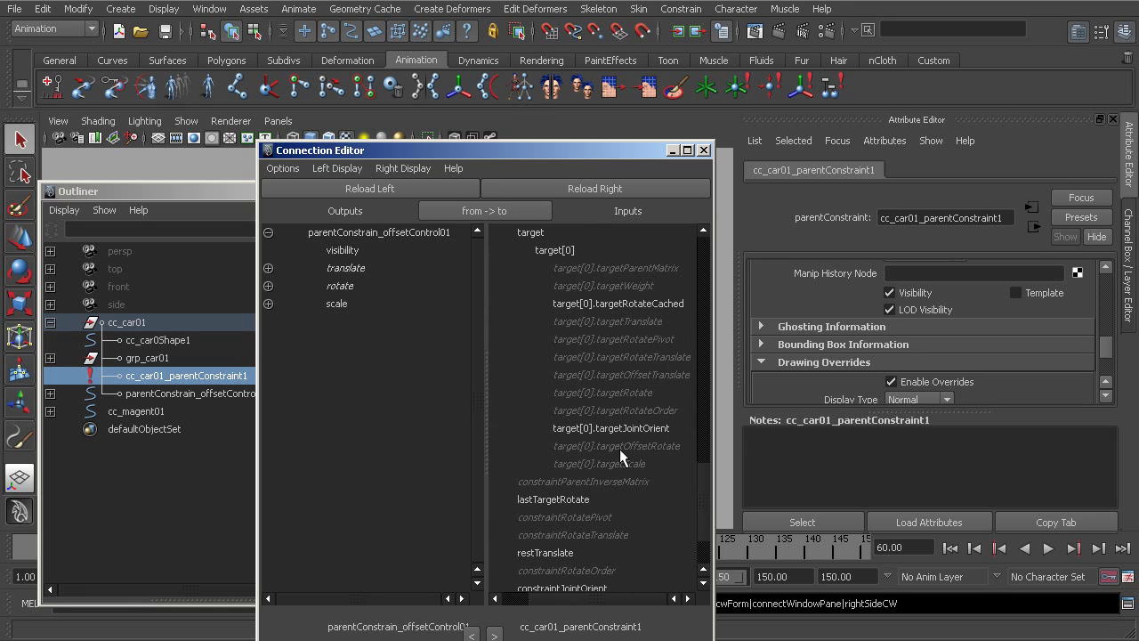
# Step: Close the Connection Editor and the Outliner to clear the view of the car and magnet
pyautogui.click(703, 150)
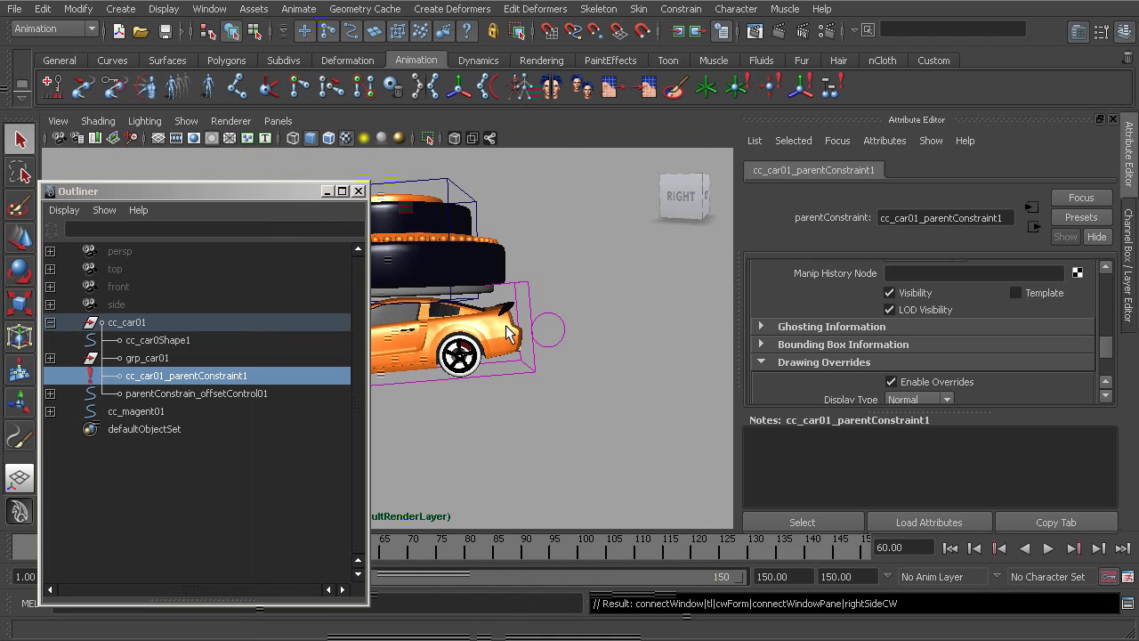
pyautogui.keyDown('alt'); pyautogui.moveTo(506, 325); pyautogui.dragTo(551, 349, button='middle'); pyautogui.keyUp('alt')
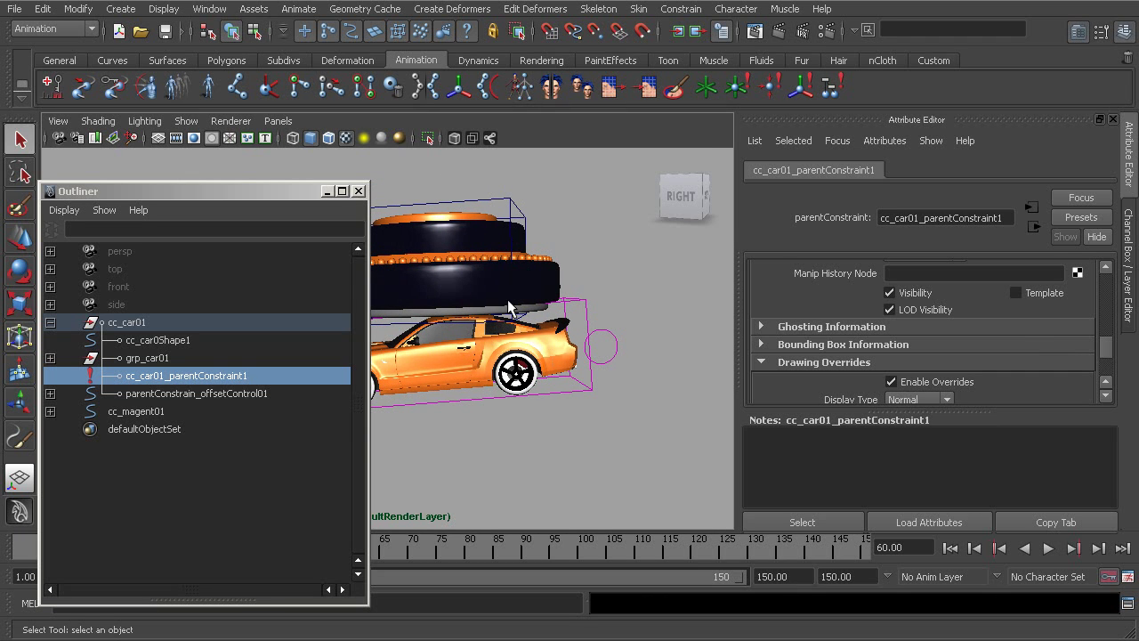
pyautogui.click(359, 193)
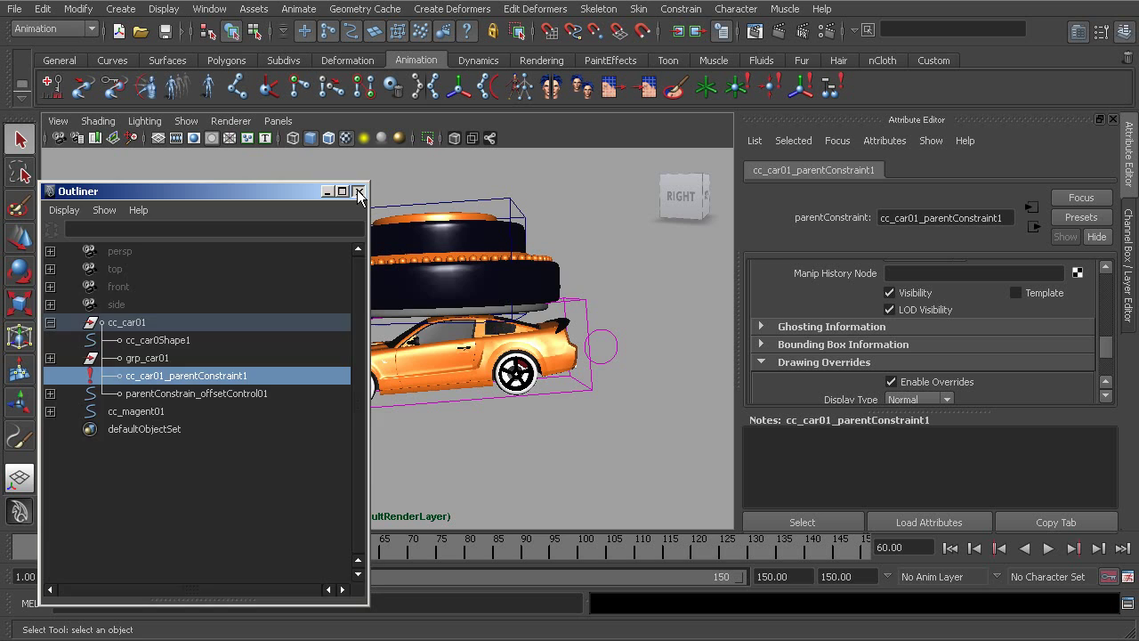
pyautogui.keyDown('alt'); pyautogui.moveTo(374, 267); pyautogui.dragTo(297, 270, button='right'); pyautogui.keyUp('alt')
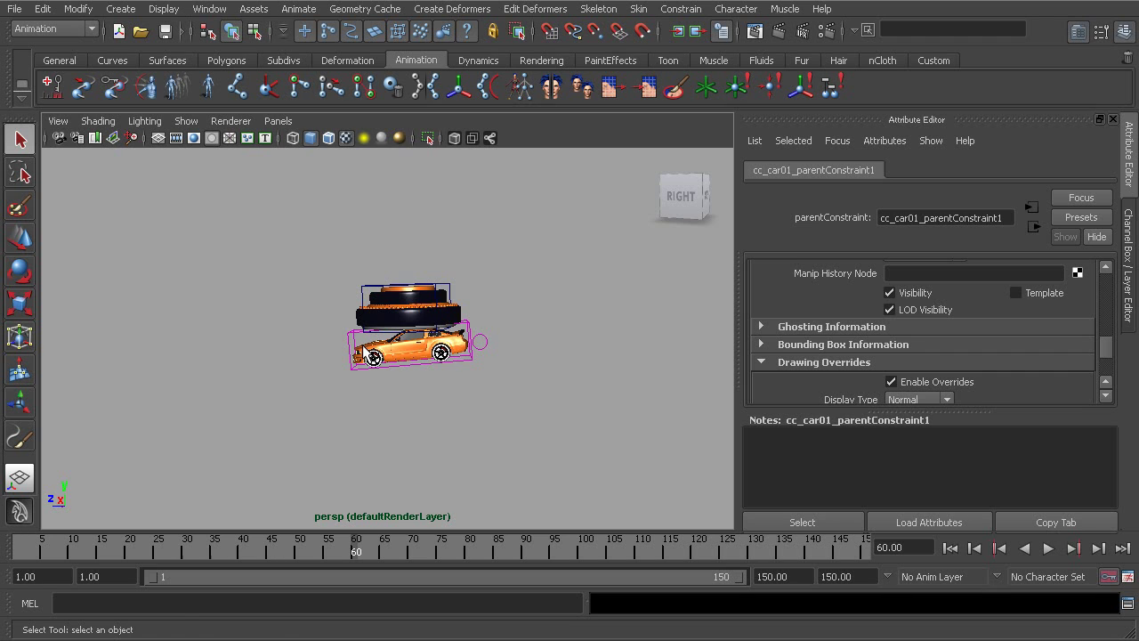
pyautogui.keyDown('alt'); pyautogui.moveTo(477, 317); pyautogui.dragTo(504, 327, button='middle'); pyautogui.keyUp('alt')
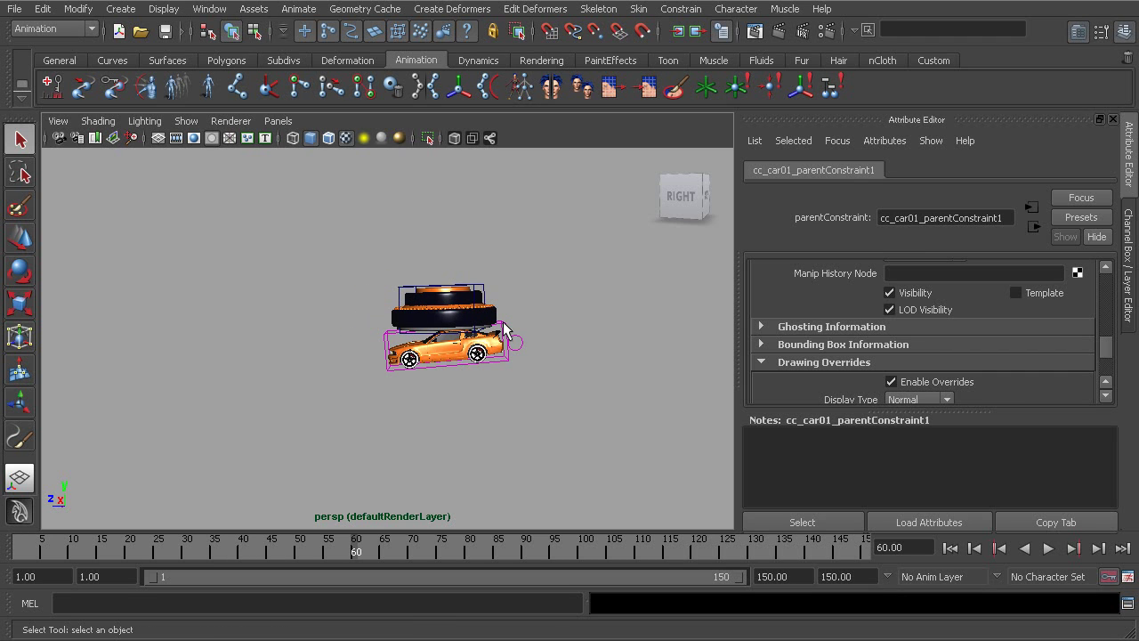
# Step: Select the car control and set its parent constraint's Magnet 01W0 weight to 0
pyautogui.click(500, 333)
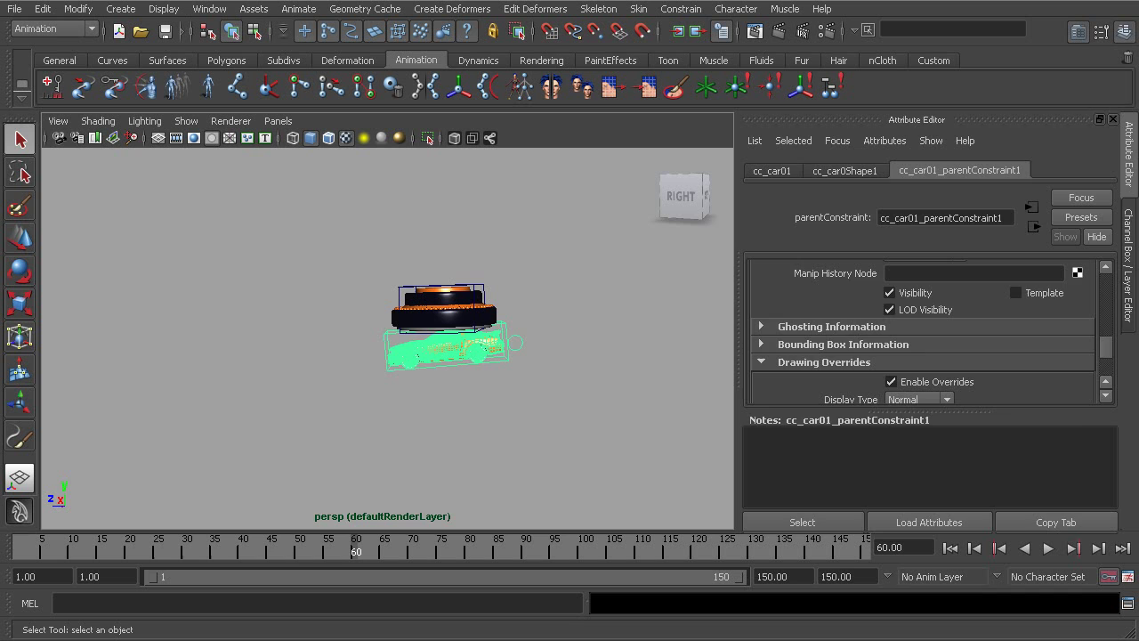
pyautogui.click(1129, 267)
pyautogui.scroll(-1, 1113, 287)
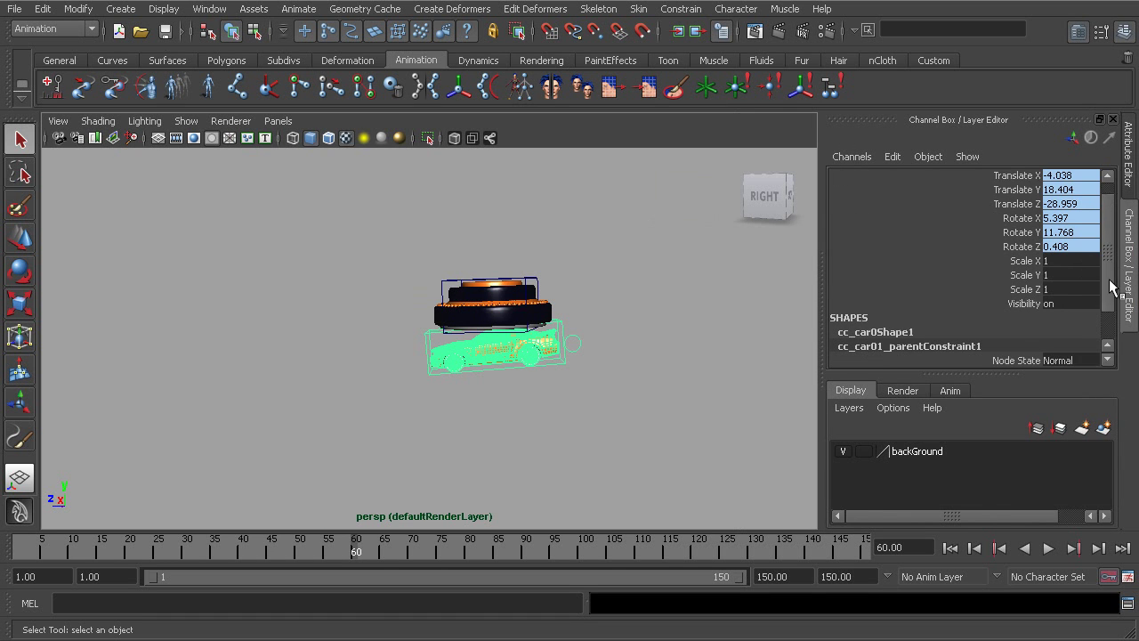
pyautogui.scroll(-2, 1113, 287)
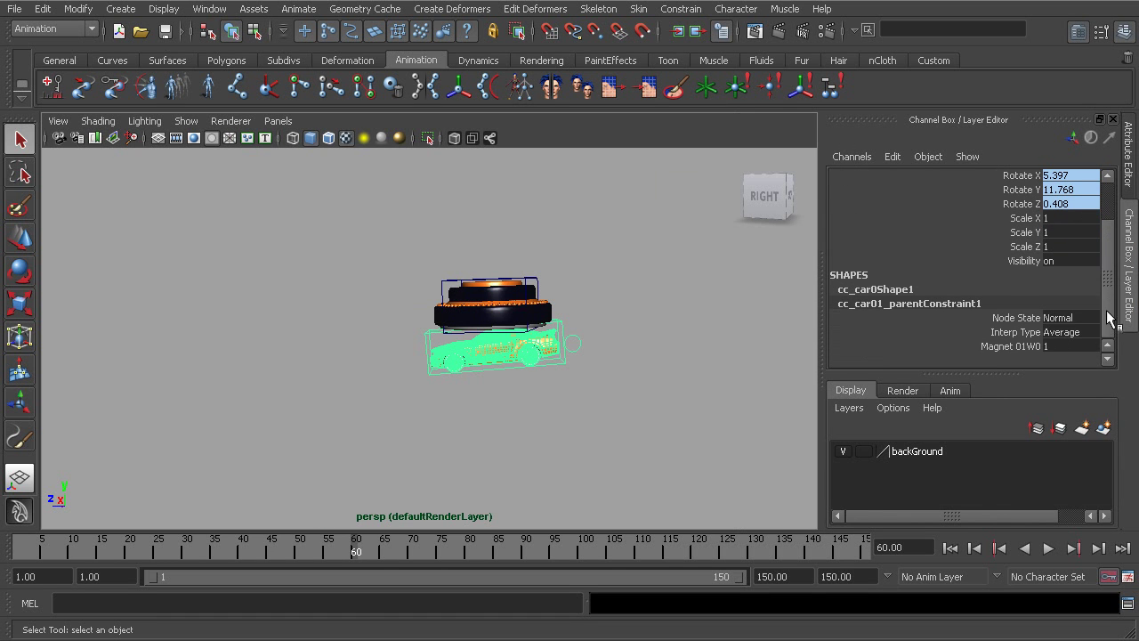
pyautogui.doubleClick(1048, 345)
pyautogui.write('0')
pyautogui.press('Return')
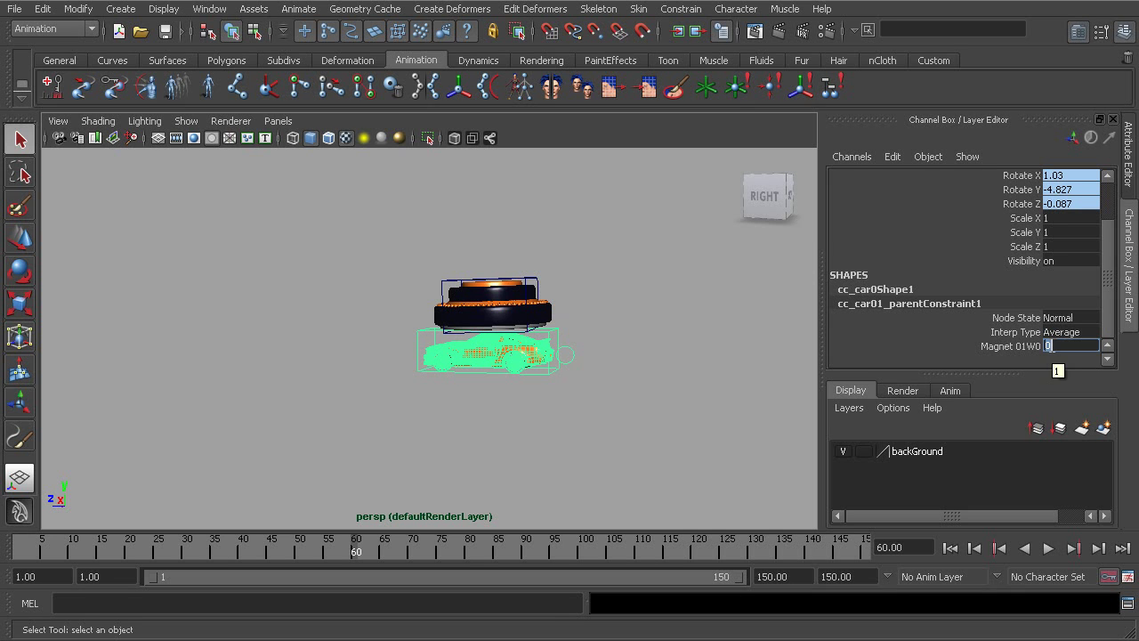
# Step: Scrub to frame 88 and check the car control's translate and rotate channels with the magnet weight off
pyautogui.moveTo(356, 549); pyautogui.dragTo(515, 549)
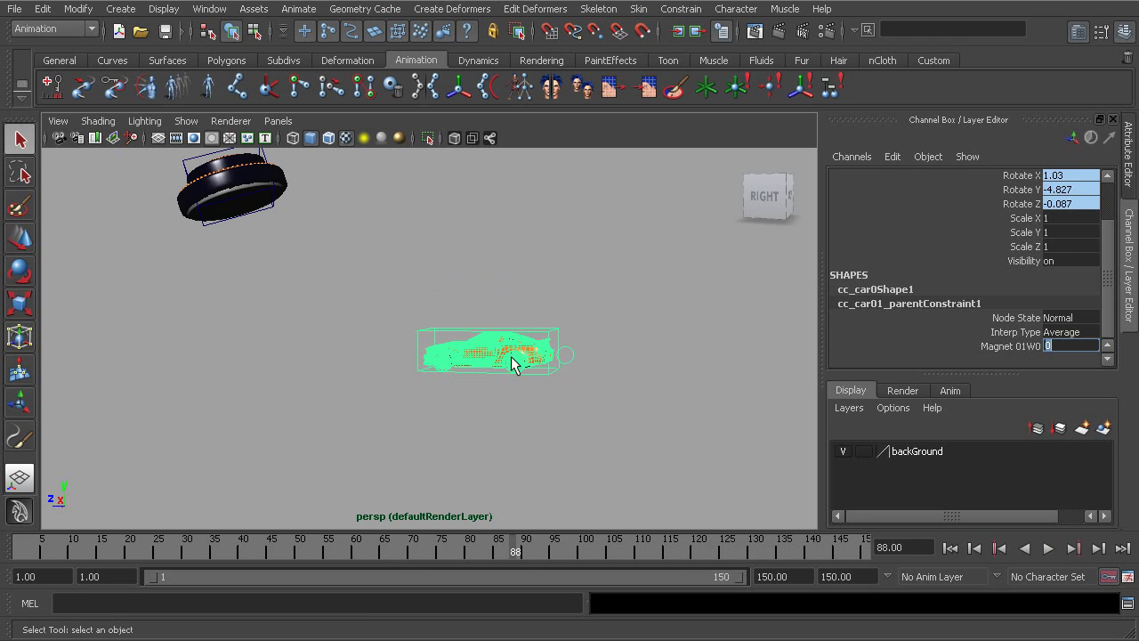
pyautogui.keyDown('alt'); pyautogui.moveTo(499, 358); pyautogui.dragTo(467, 358); pyautogui.keyUp('alt')
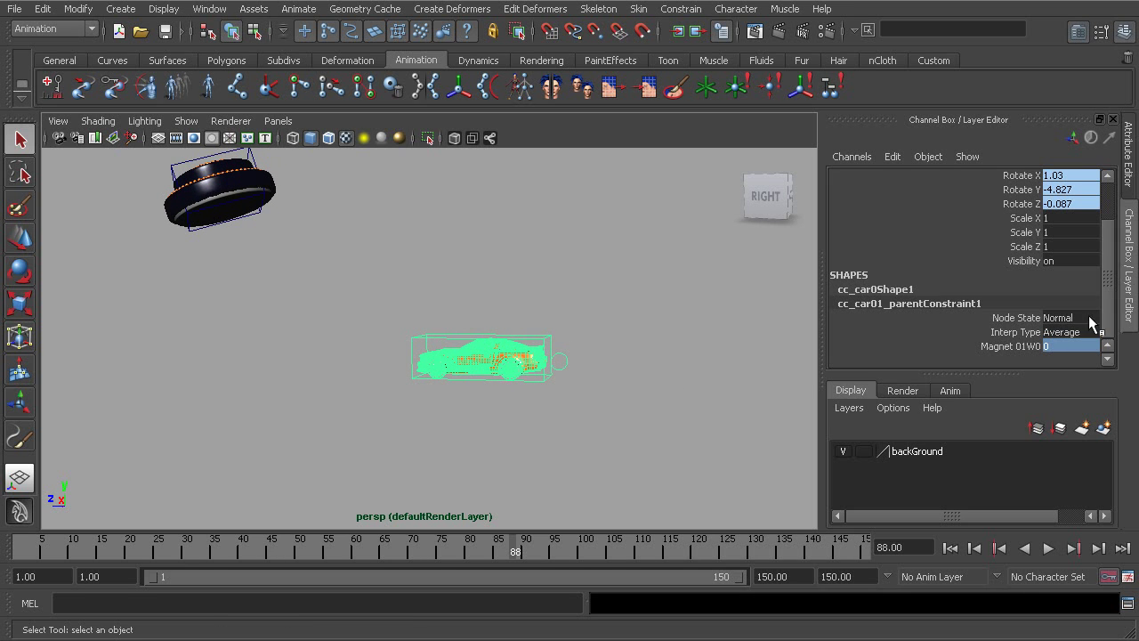
pyautogui.scroll(1, 1113, 263)
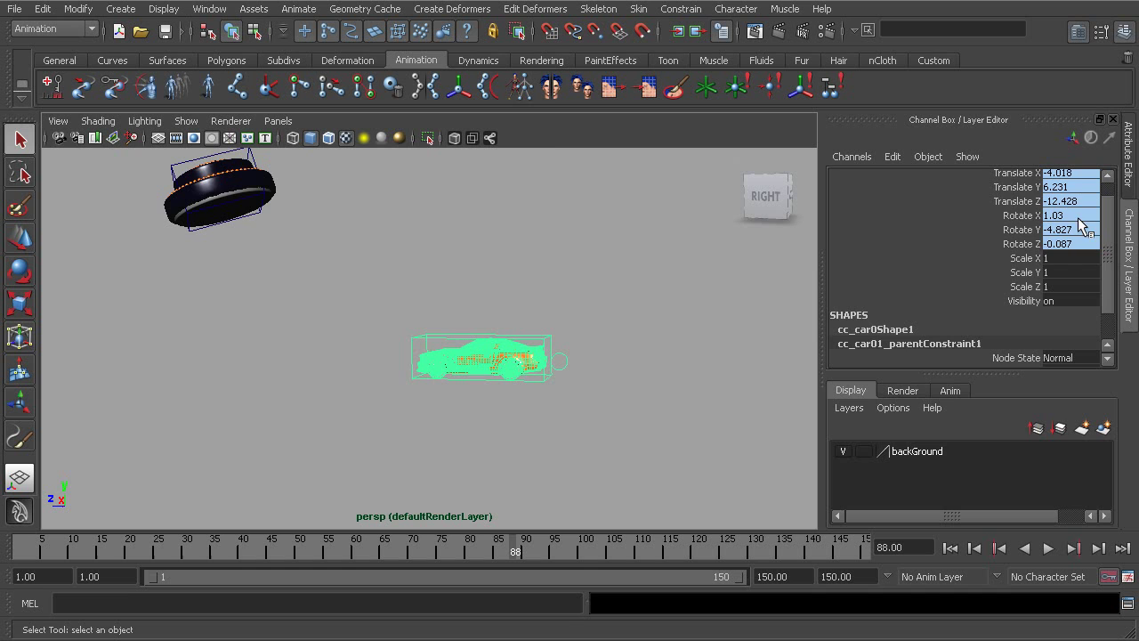
# Step: Examine Enable Rest Position, Rest Translate and Rest Rotate in the constraint attributes of cc_car01_parentConstraint1
pyautogui.click(1128, 153)
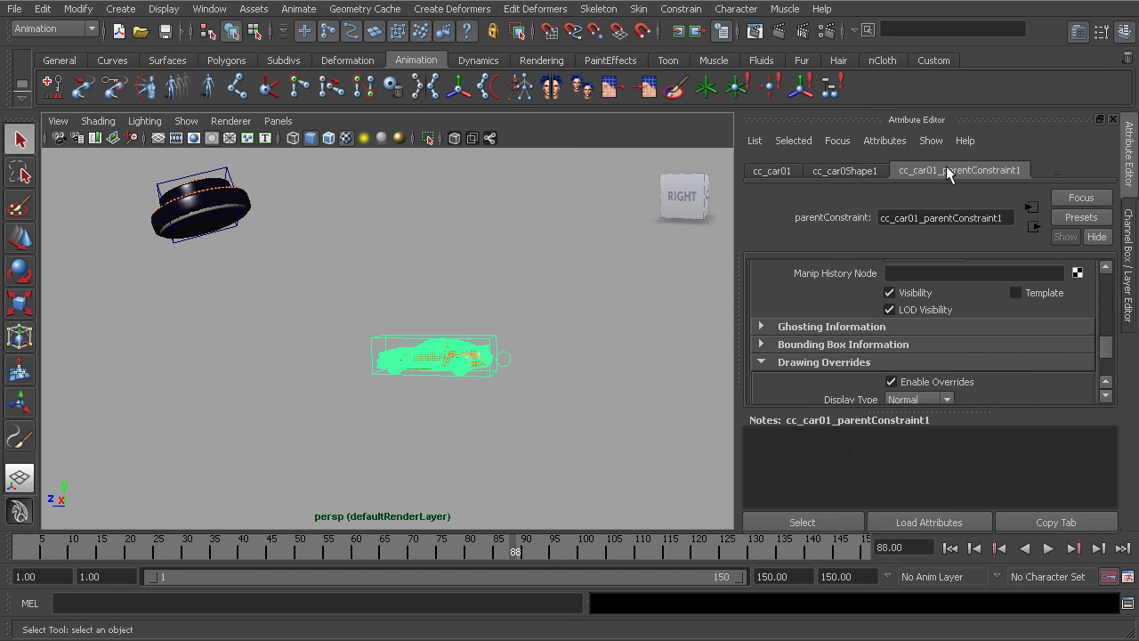
pyautogui.moveTo(1109, 346); pyautogui.dragTo(1099, 278)
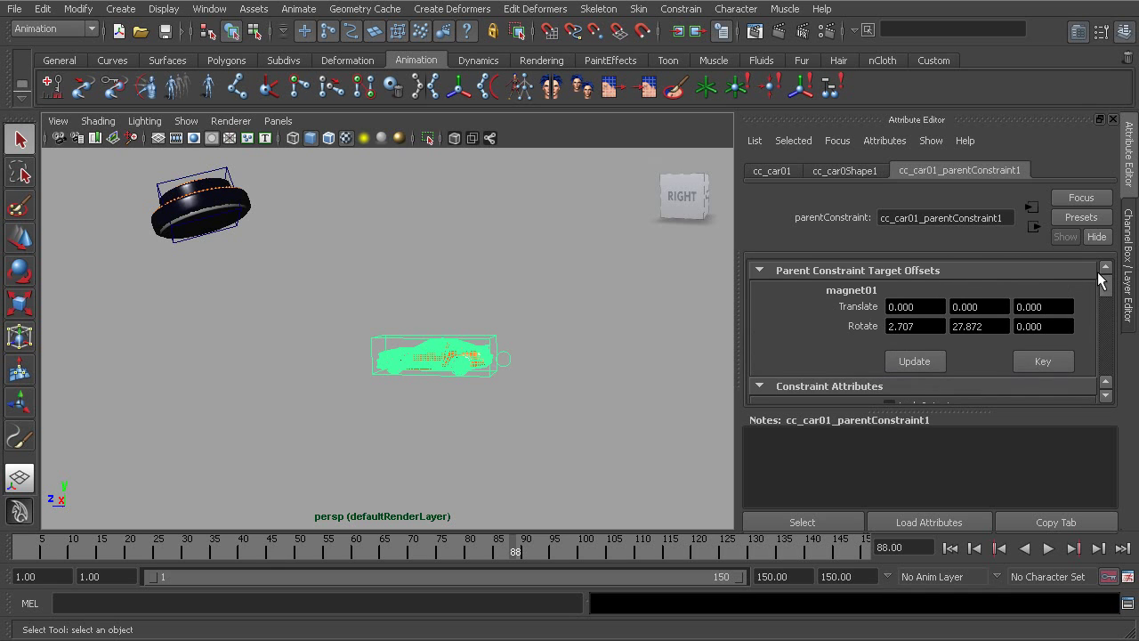
pyautogui.scroll(-2, 917, 329)
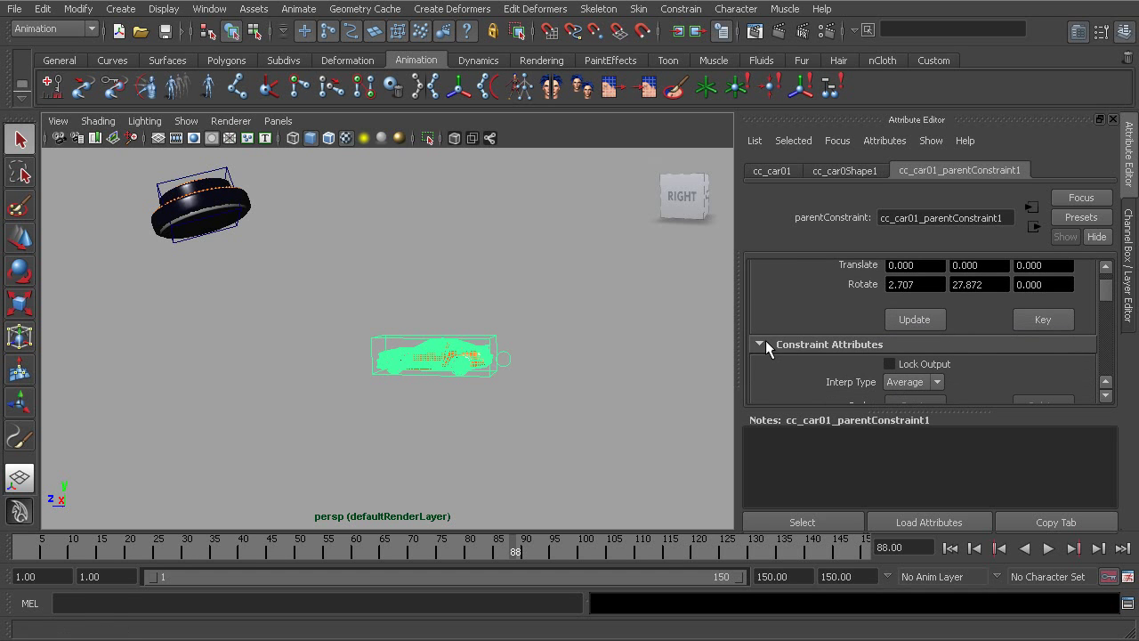
pyautogui.click(760, 342)
pyautogui.click(761, 342)
pyautogui.moveTo(1106, 292); pyautogui.dragTo(1107, 311)
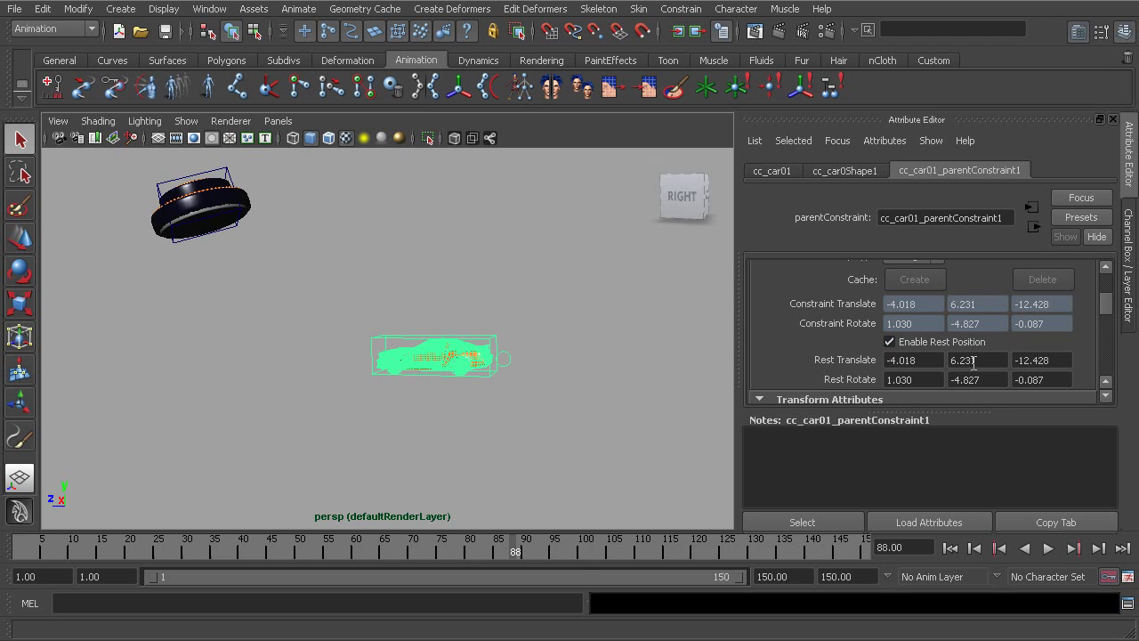
# Step: Locate the Set Rest Position command among the constraint commands and keep the command list open beside the car
pyautogui.click(736, 9)
pyautogui.moveTo(691, 11)
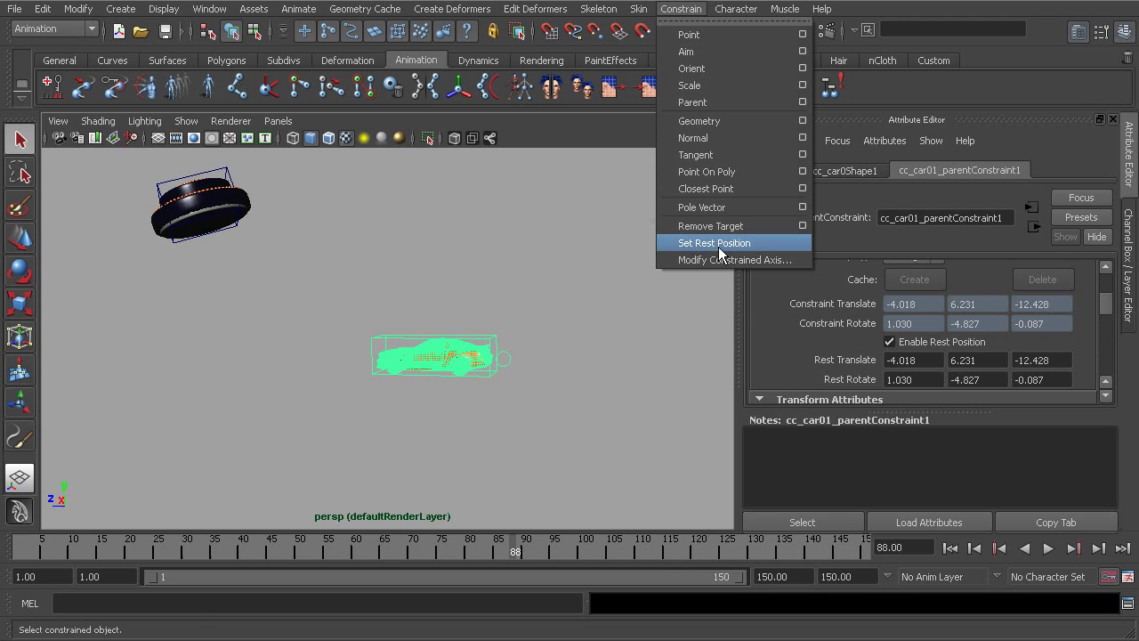
pyautogui.click(712, 19)
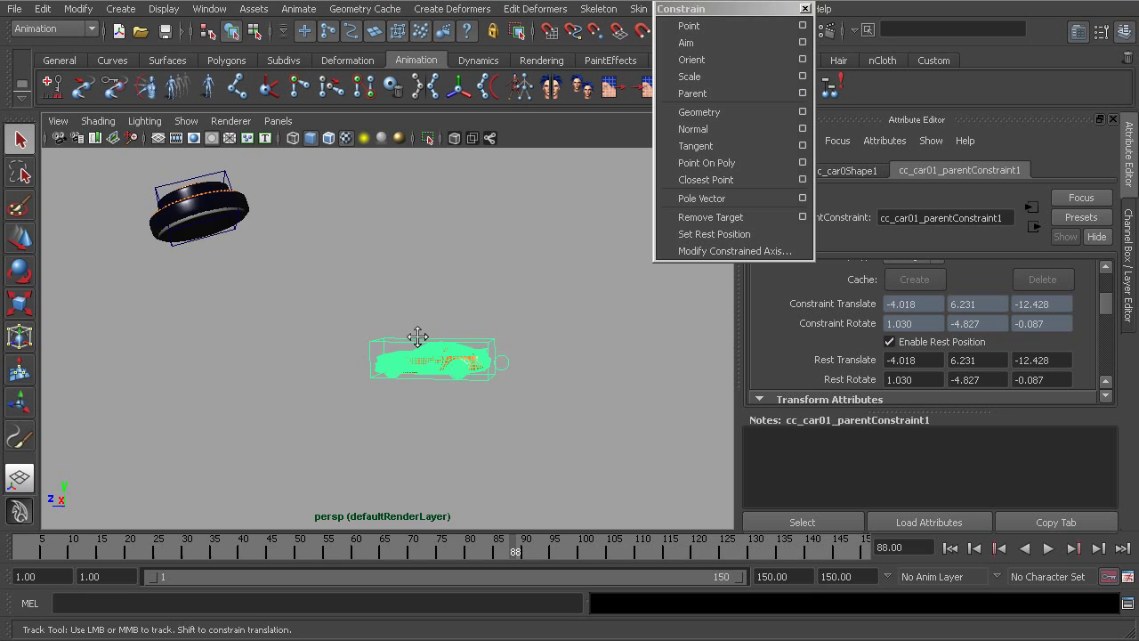
# Step: Scrub back to frame 64 and forward to frame 122 to compare the car with the moving magnet, and close the constraint command list
pyautogui.keyDown('alt'); pyautogui.moveTo(418, 337); pyautogui.dragTo(427, 338, button='middle'); pyautogui.keyUp('alt')
pyautogui.scroll(-2, 450, 336)
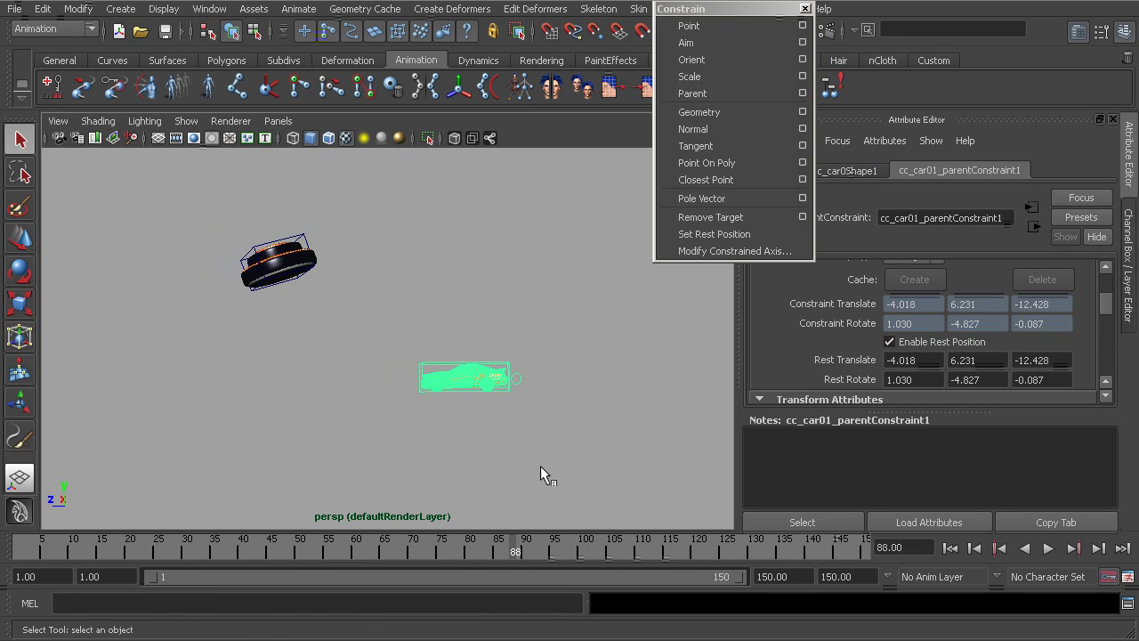
pyautogui.moveTo(513, 552); pyautogui.dragTo(392, 523)
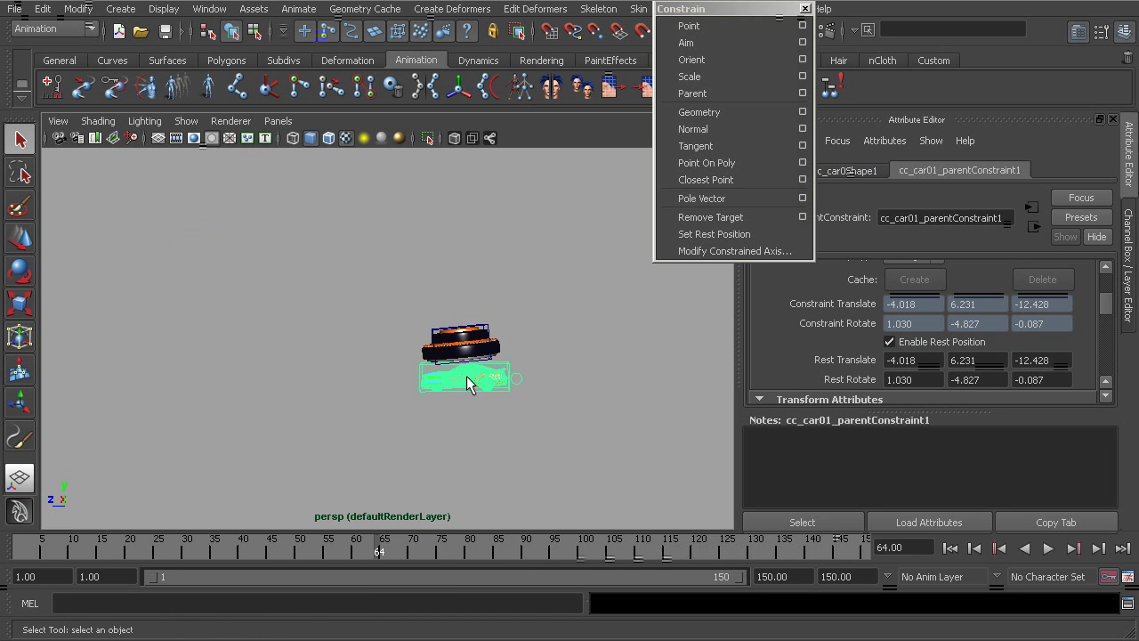
pyautogui.keyDown('alt'); pyautogui.moveTo(467, 376); pyautogui.dragTo(489, 385, button='middle'); pyautogui.keyUp('alt')
pyautogui.moveTo(383, 545); pyautogui.dragTo(710, 560)
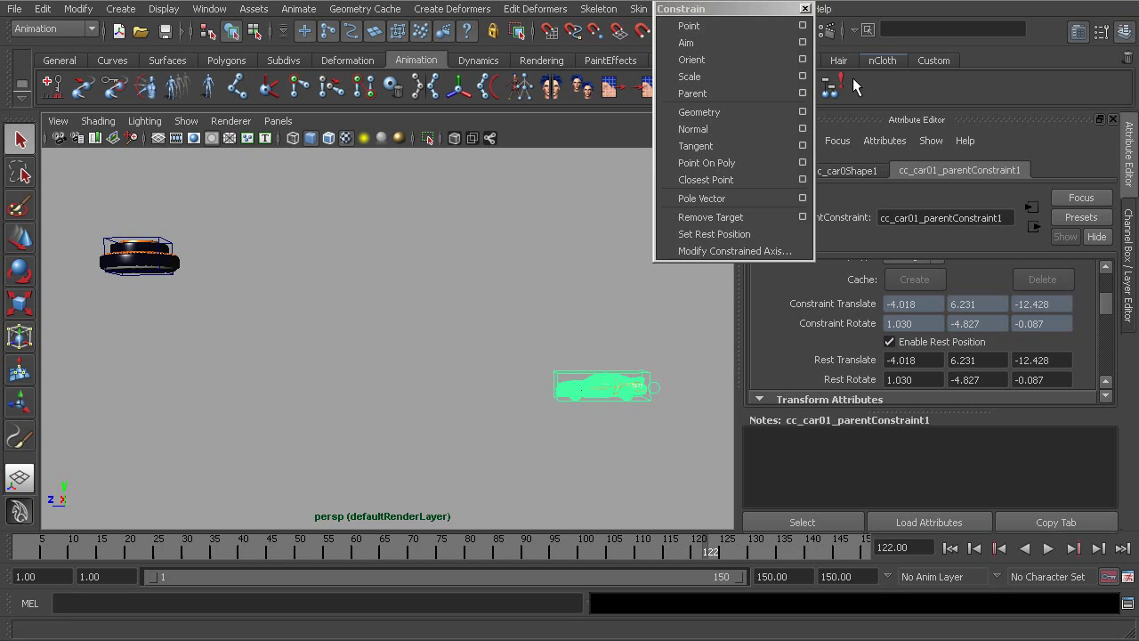
pyautogui.click(806, 8)
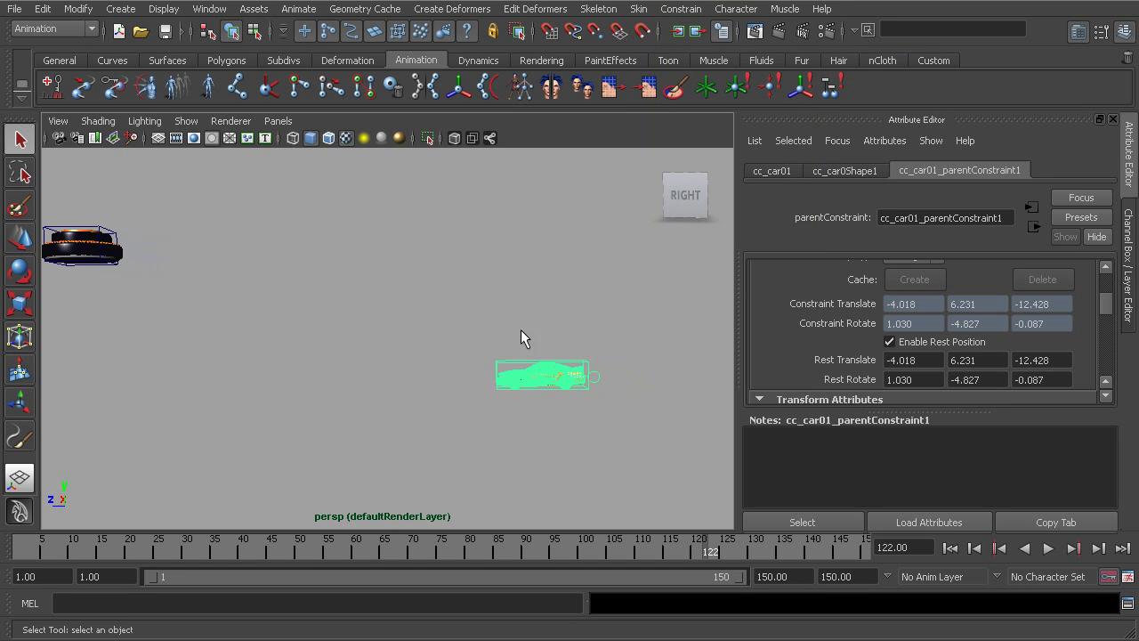
# Step: Set the Magnet 01W0 weight of the car's parent constraint back to 1
pyautogui.click(1131, 258)
pyautogui.scroll(-2, 1108, 303)
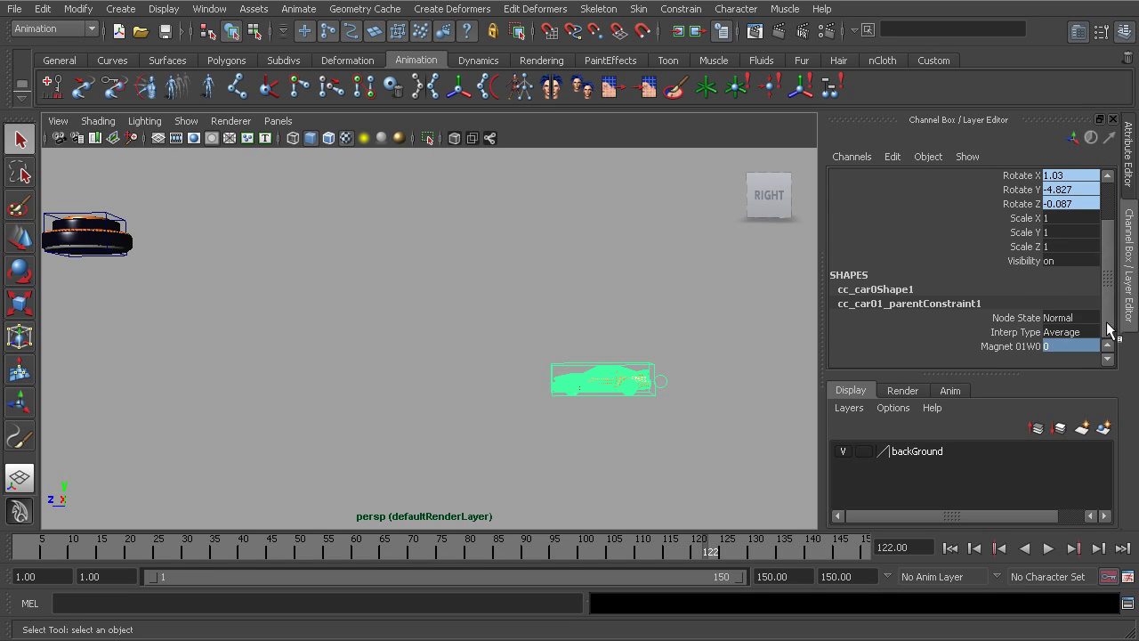
pyautogui.doubleClick(1050, 345)
pyautogui.write('1')
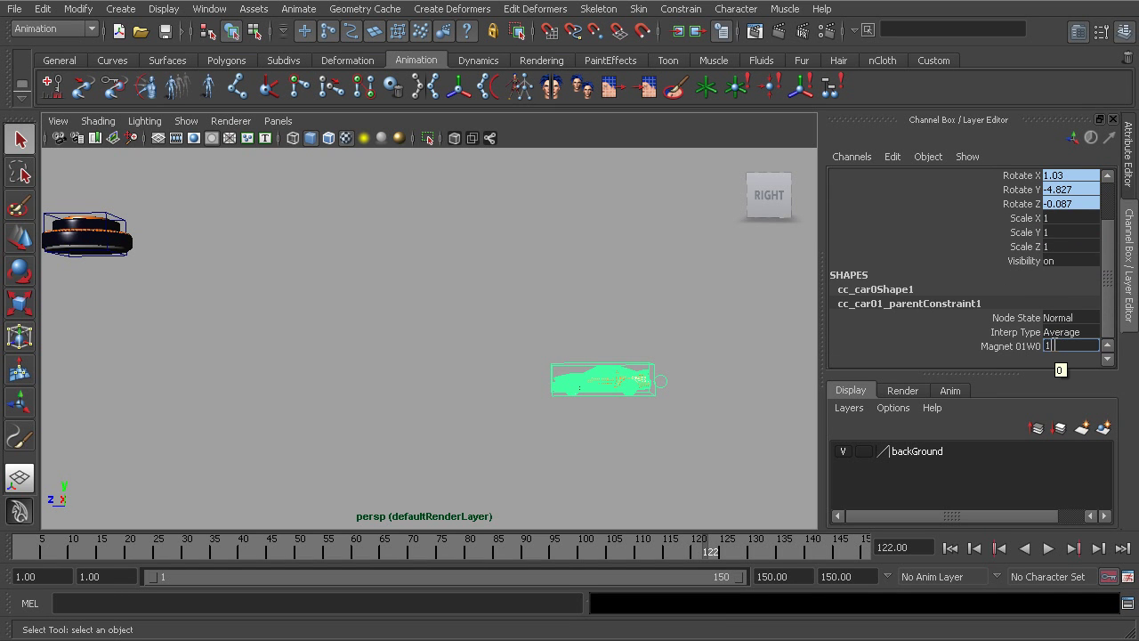
pyautogui.press('Return')
# Step: Move to frame 135 and apply Set Rest Position to the car control at its pose under the magnet
pyautogui.hotkey('alt', 'v')
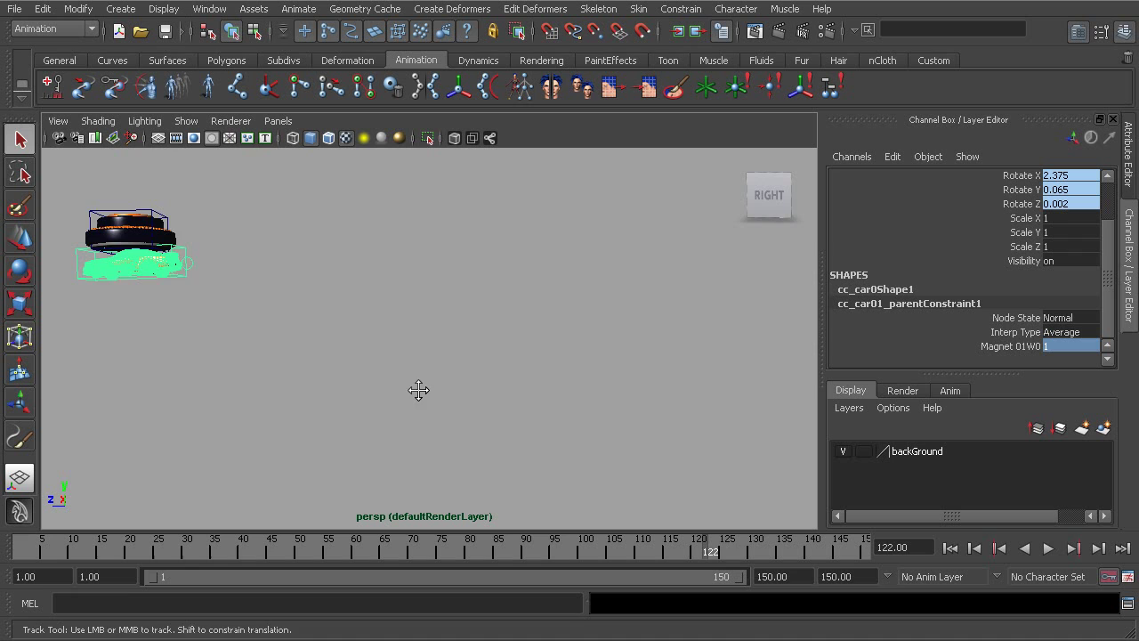
pyautogui.moveTo(715, 546)
pyautogui.mouseDown()
pyautogui.moveTo(799, 548)
pyautogui.moveTo(778, 554)
pyautogui.mouseUp()
pyautogui.keyDown('alt'); pyautogui.moveTo(326, 336); pyautogui.dragTo(337, 340, button='middle'); pyautogui.keyUp('alt')
pyautogui.click(260, 270)
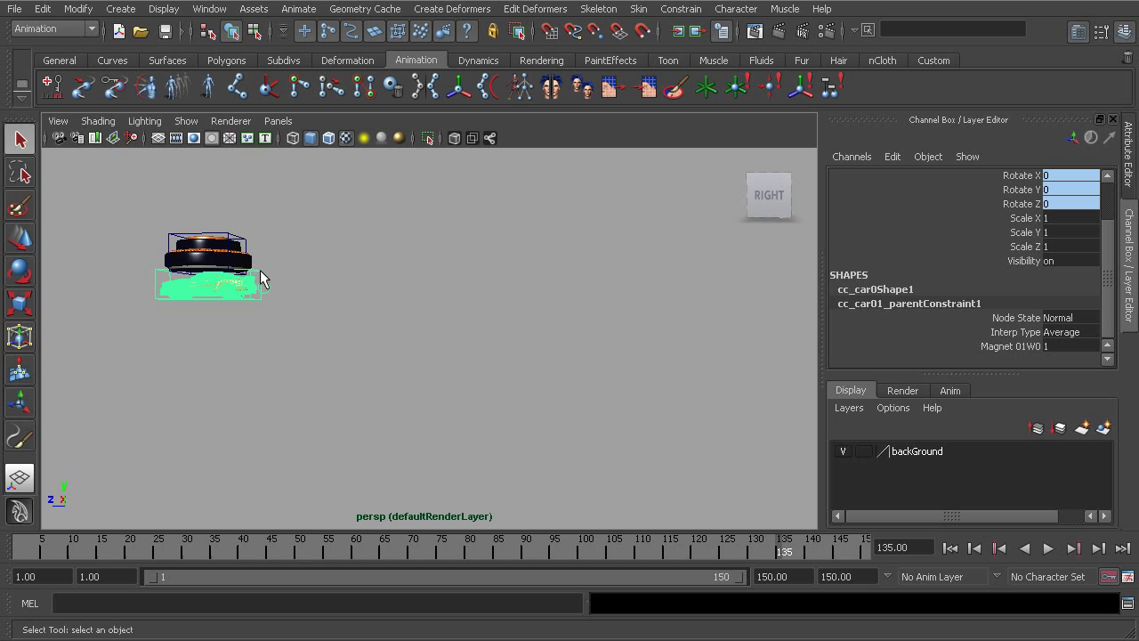
pyautogui.click(682, 8)
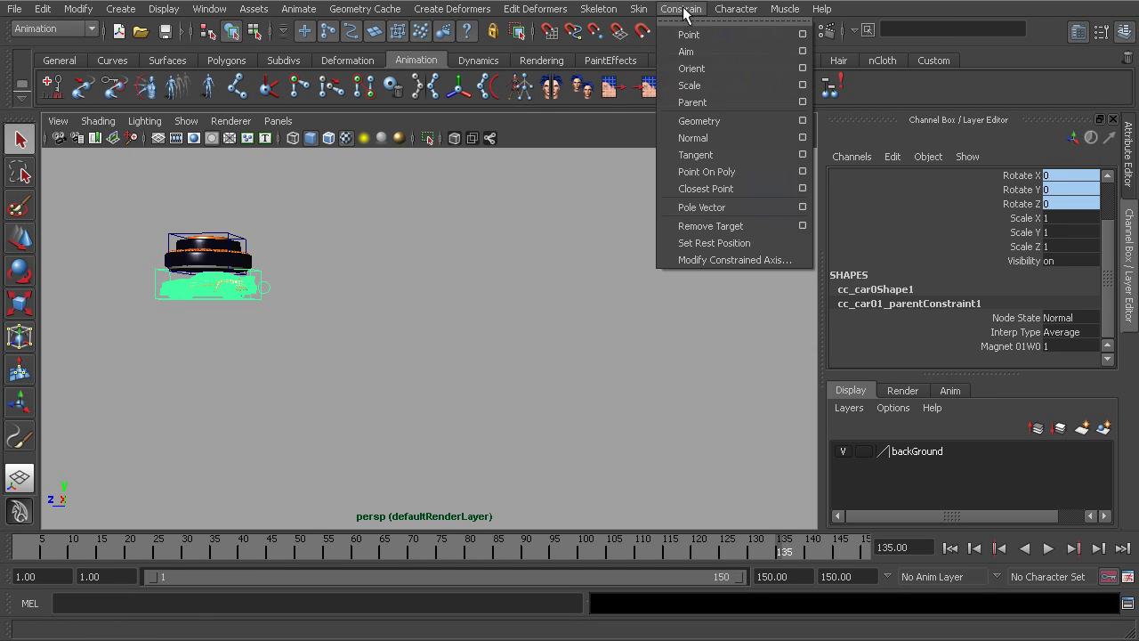
pyautogui.click(718, 243)
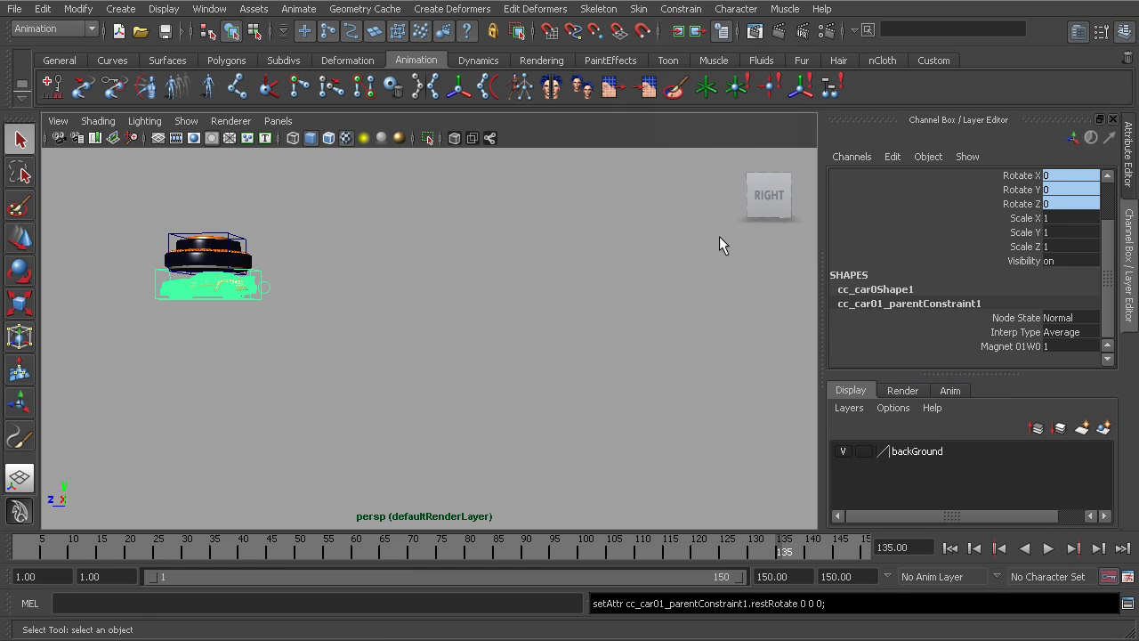
# Step: Go to frame 88 and set the car constraint's Magnet 01W0 weight to 0
pyautogui.hotkey('alt', 'v')
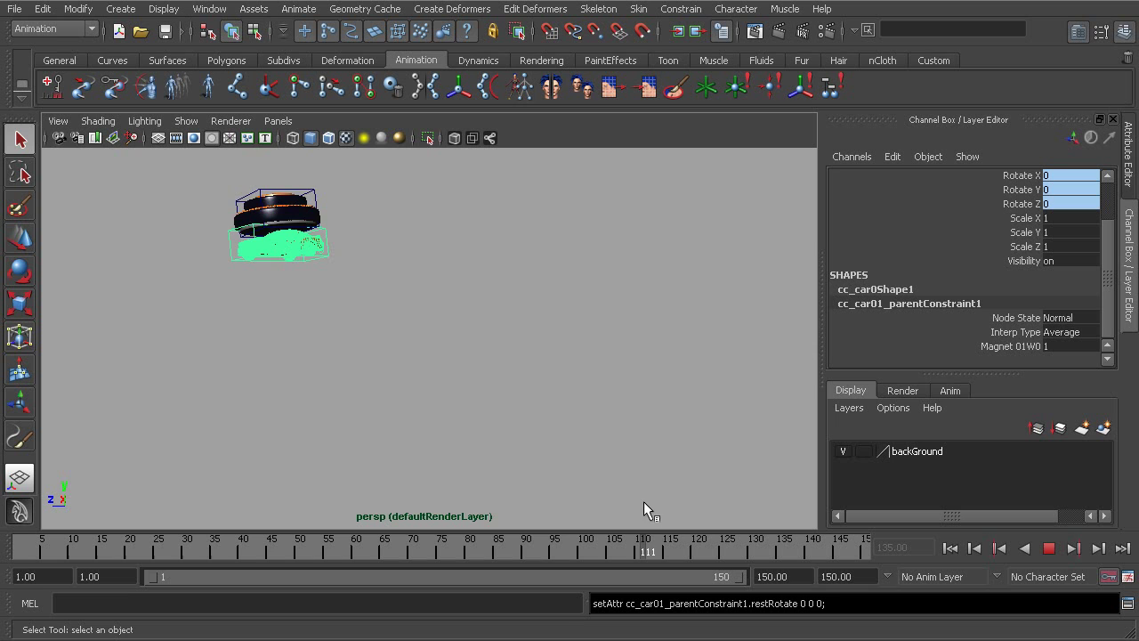
pyautogui.moveTo(644, 502); pyautogui.dragTo(511, 513)
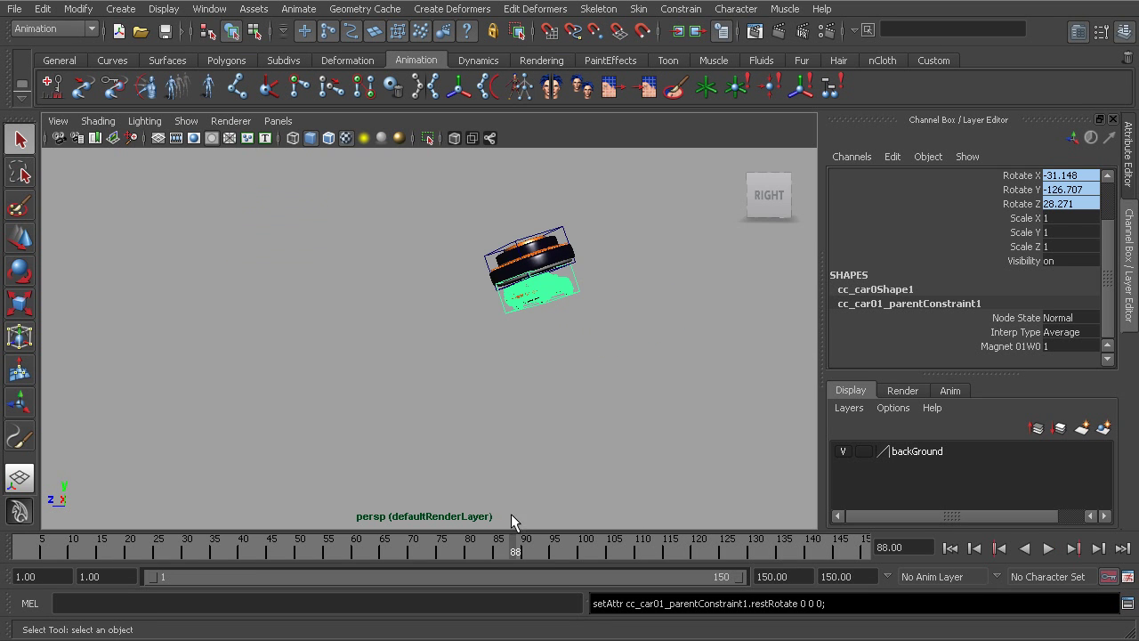
pyautogui.doubleClick(1051, 346)
pyautogui.write('0')
pyautogui.press('Return')
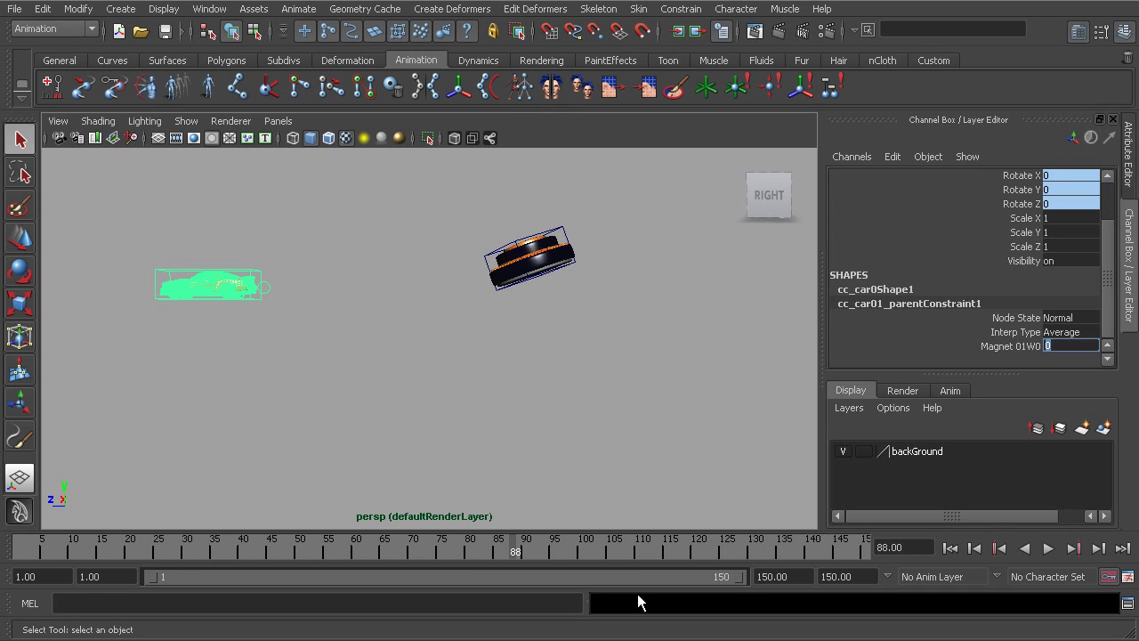
# Step: Scrub and play the magnet animation between about frames 89 and 99 while checking the car control's translate and rotate channels
pyautogui.moveTo(489, 547); pyautogui.dragTo(556, 539)
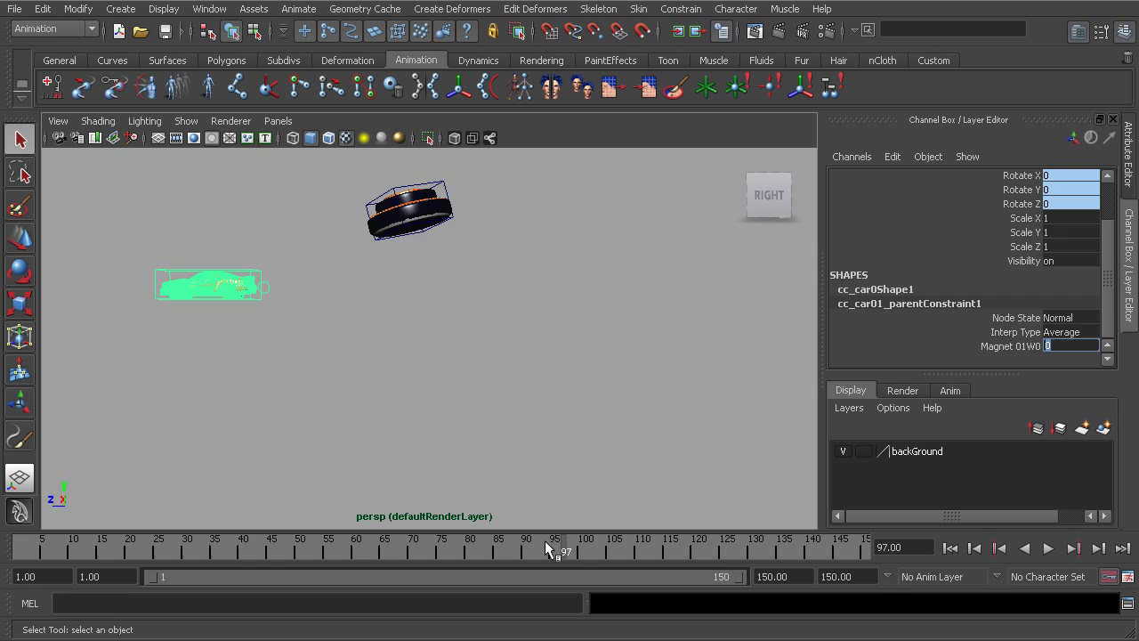
pyautogui.moveTo(548, 544); pyautogui.dragTo(579, 547)
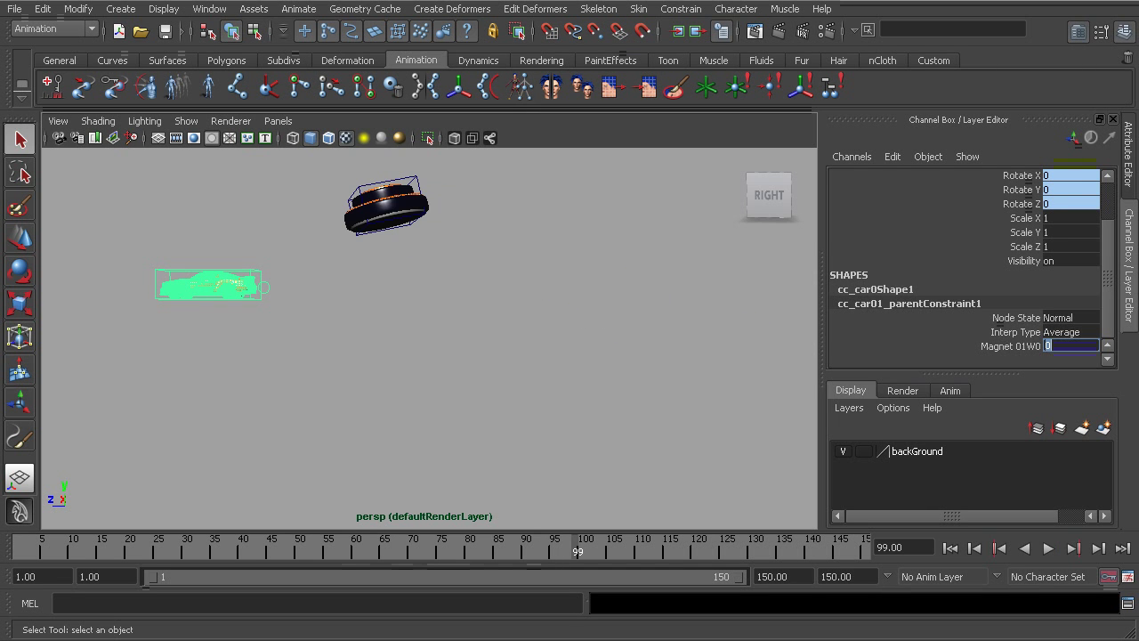
pyautogui.scroll(3, 1108, 285)
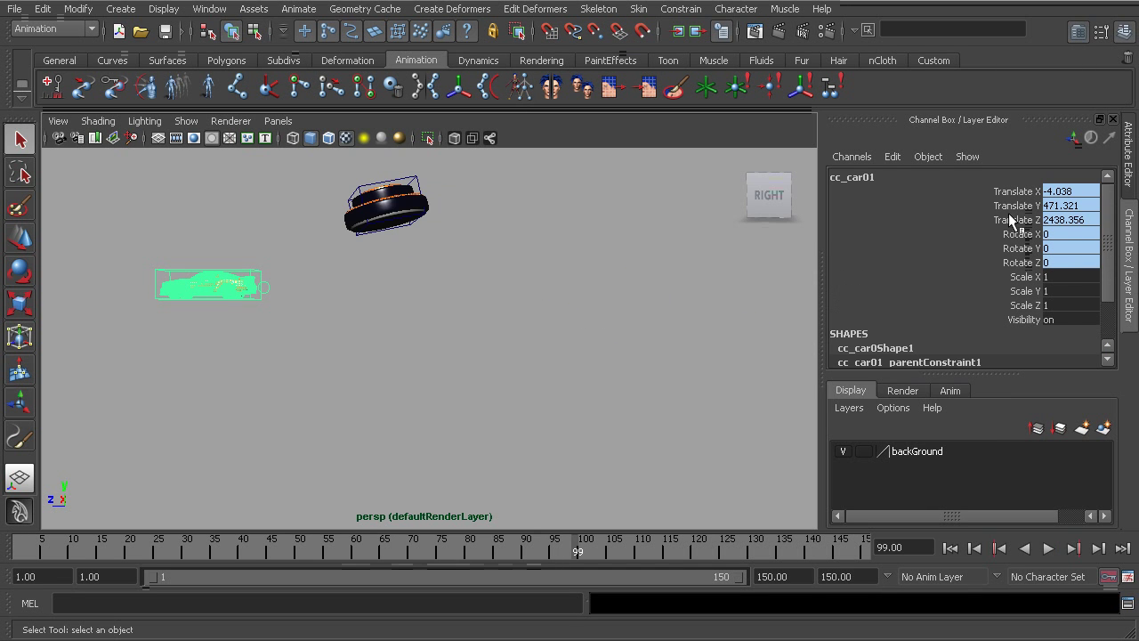
pyautogui.scroll(-1, 1101, 285)
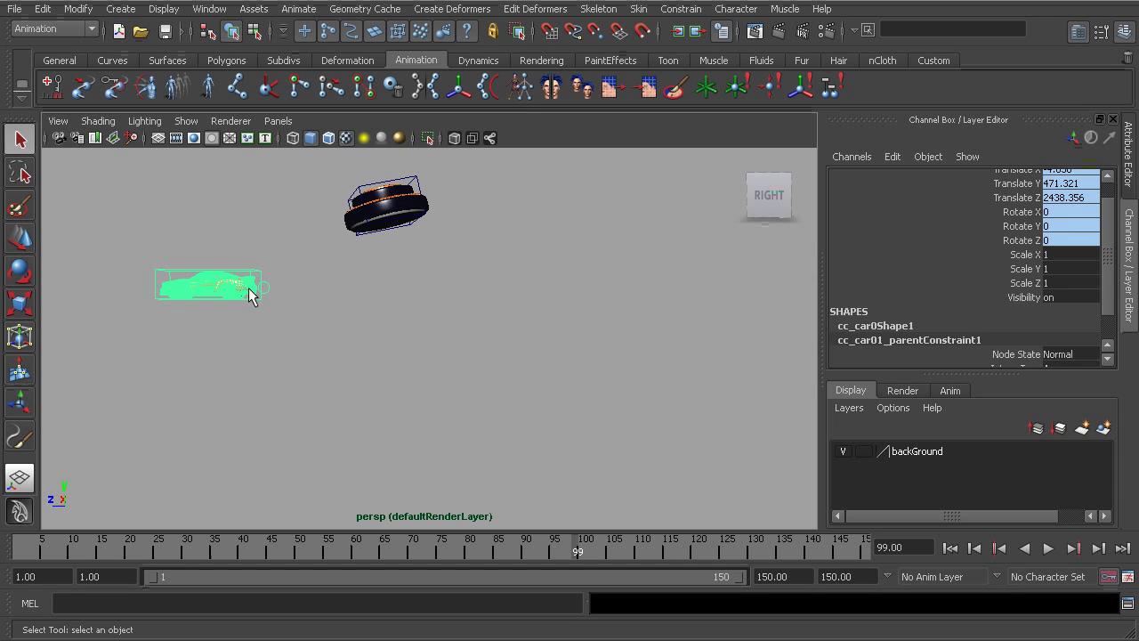
pyautogui.moveTo(553, 496); pyautogui.dragTo(448, 475)
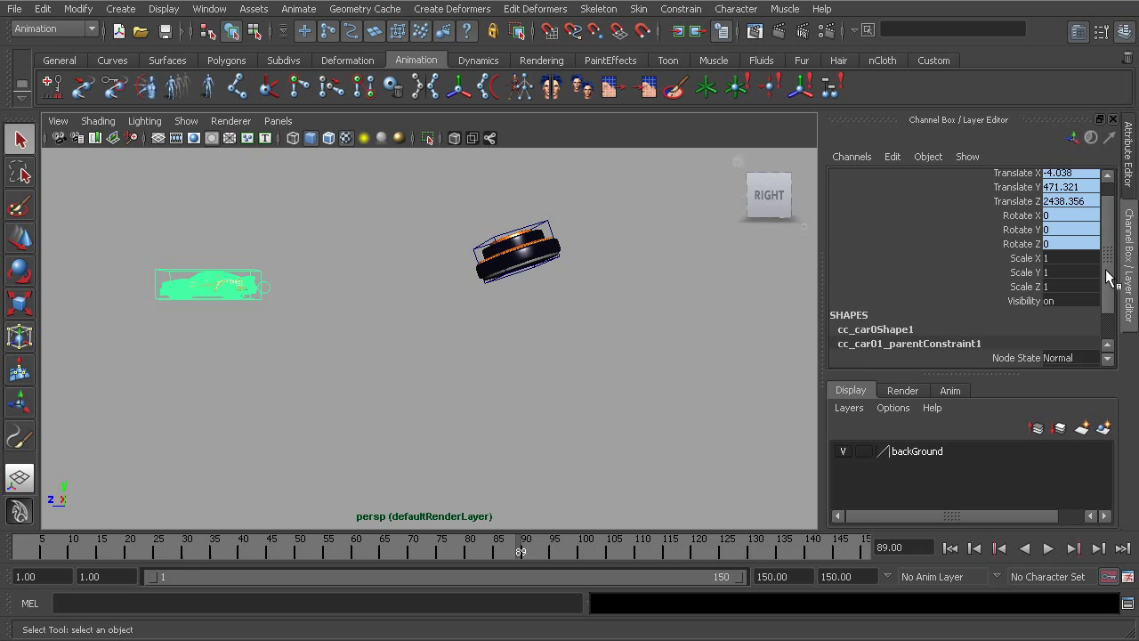
pyautogui.scroll(1, 1098, 227)
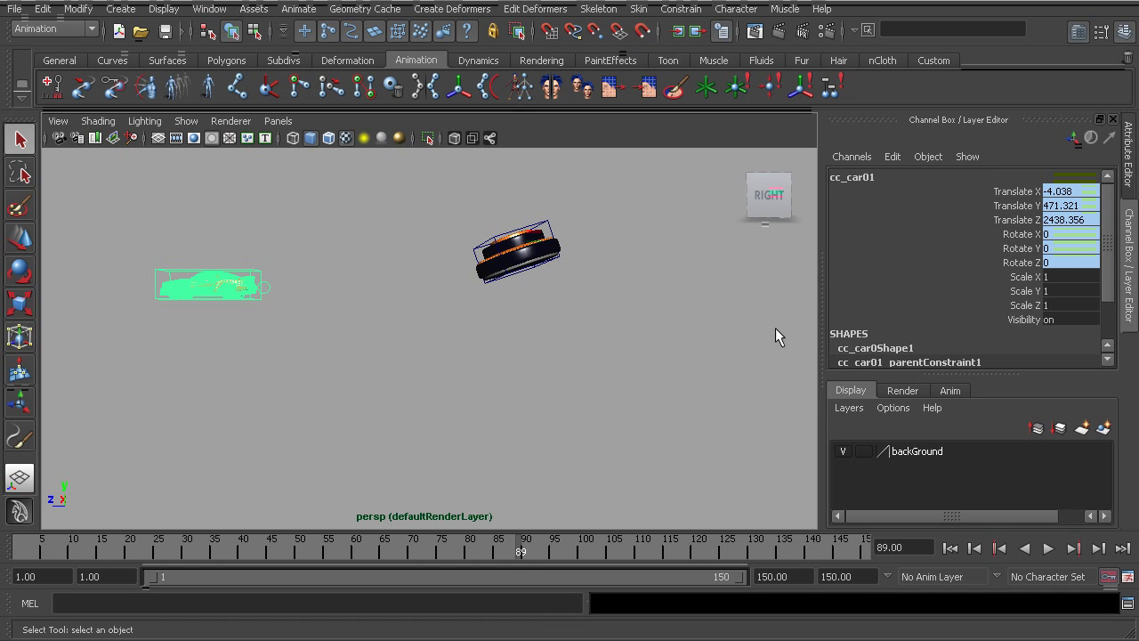
pyautogui.hotkey('alt', 'v')
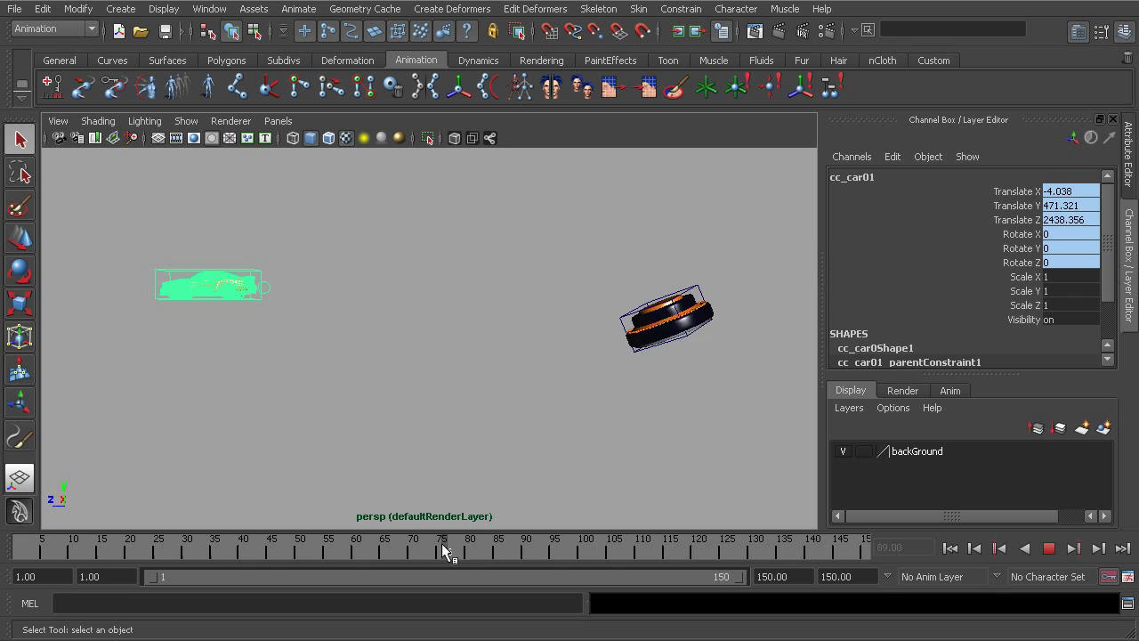
pyautogui.click(536, 546)
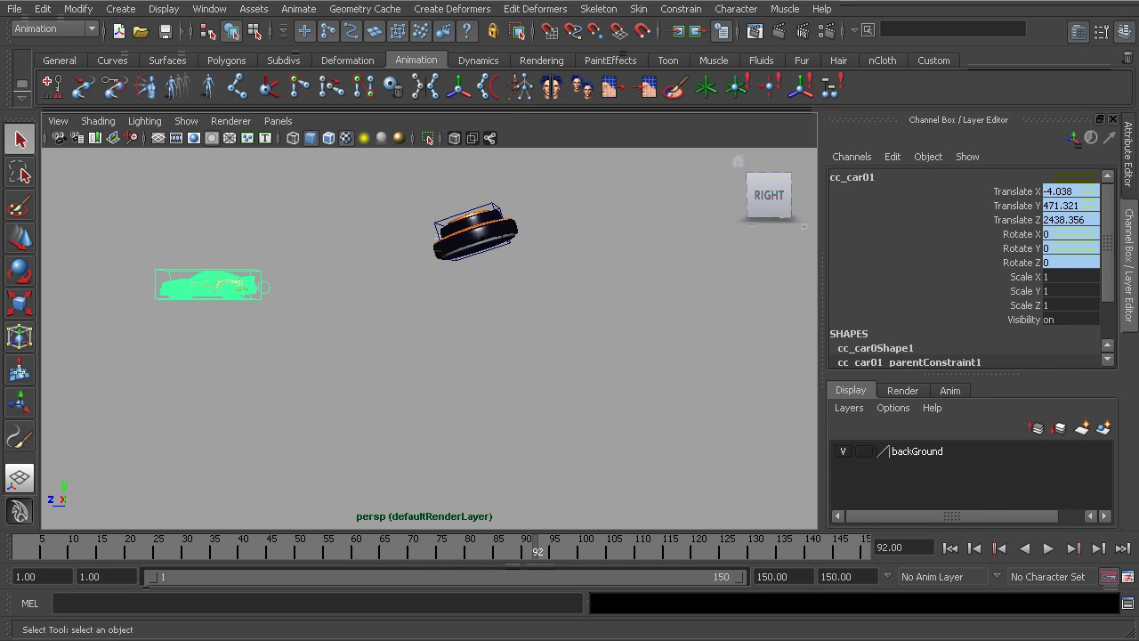
# Step: Play the animation to frame 78 and examine the Rest Translate and Rest Rotate values of cc_car01_parentConstraint1
pyautogui.click(1128, 158)
pyautogui.hotkey('alt', 'v')
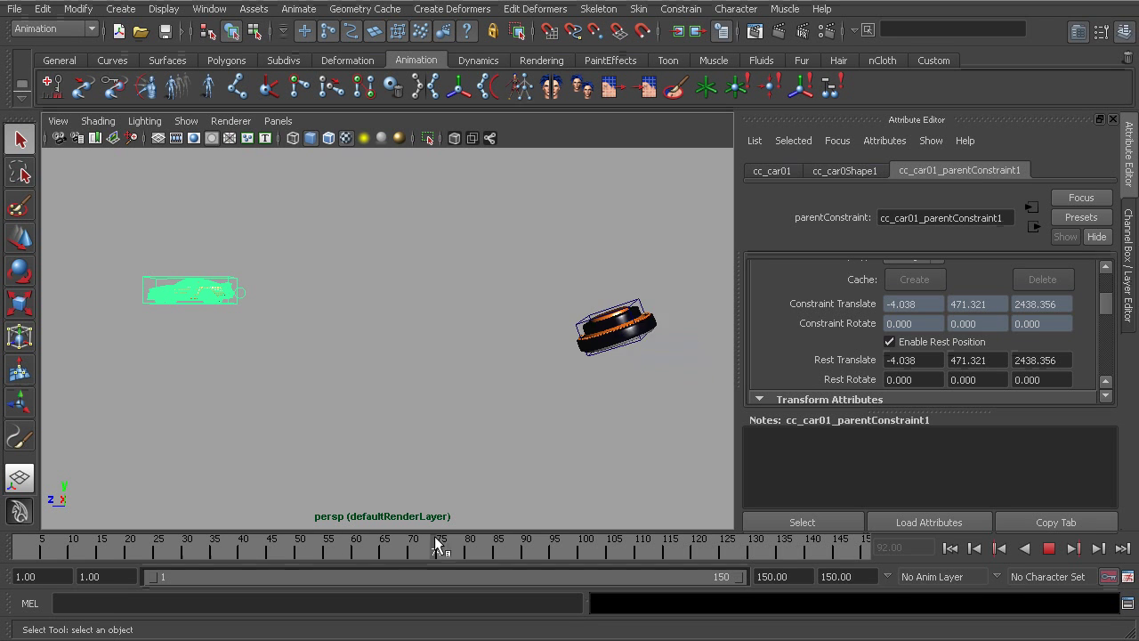
pyautogui.hotkey('alt', 'v')
pyautogui.scroll(-2, 1104, 322)
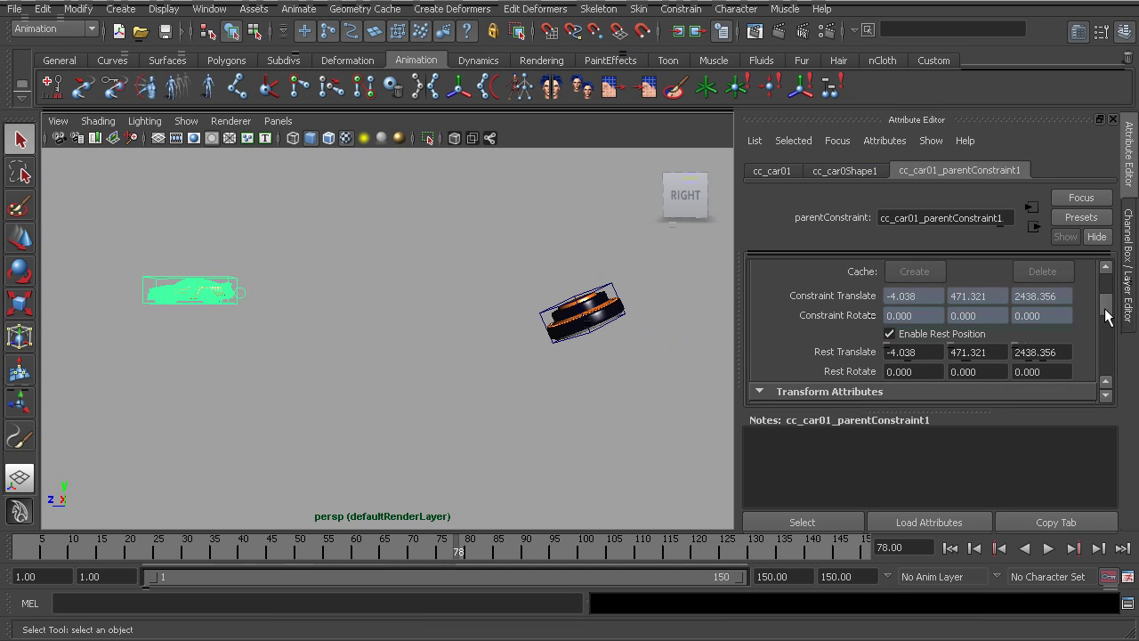